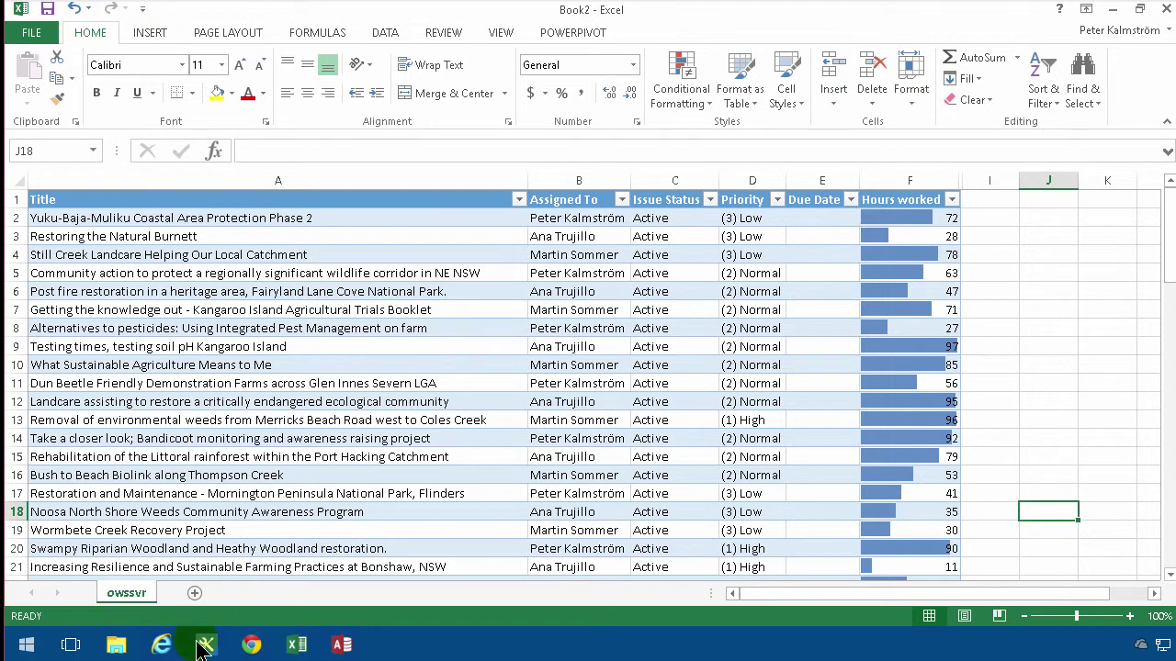
- Look over the IT Tickets list and its list-level commands in the browser
mouse_move(174, 650)
click(160, 590)
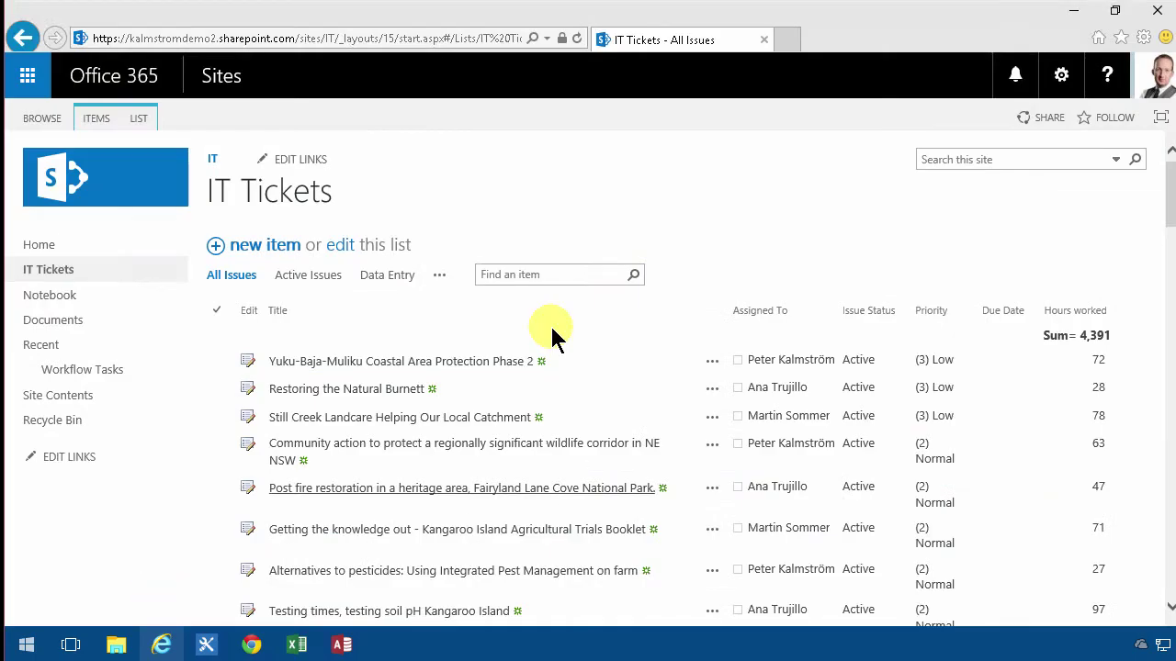
click(144, 120)
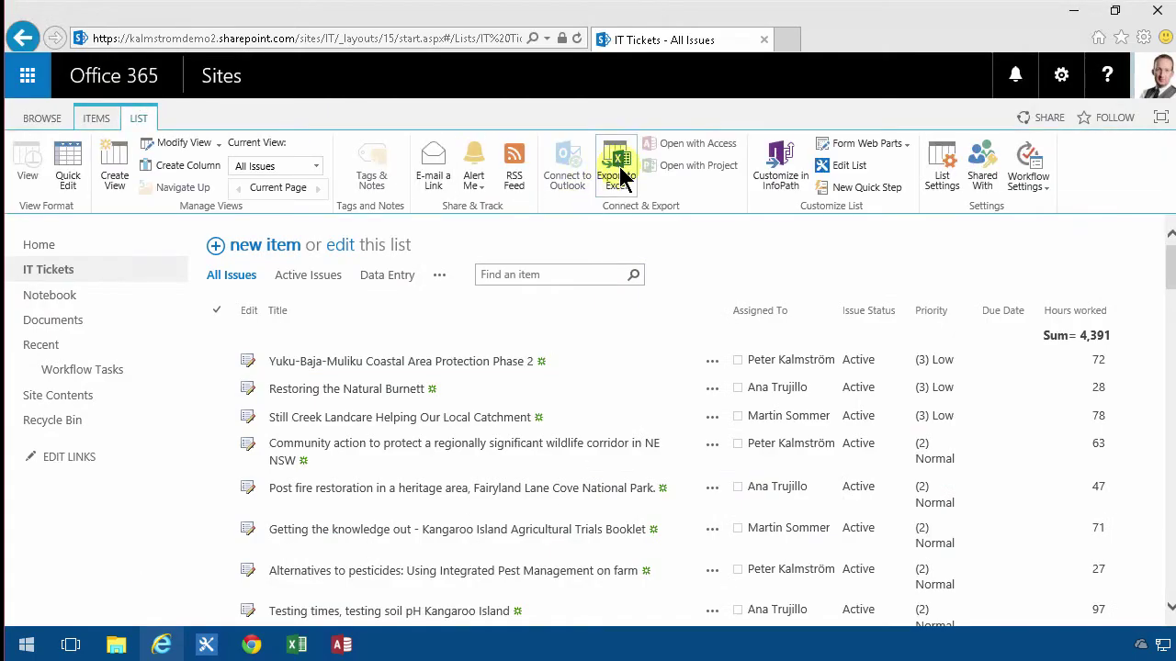
- In the exported workbook, inspect the Hours worked values in column F, briefly unhiding the Path column
click(297, 644)
click(419, 354)
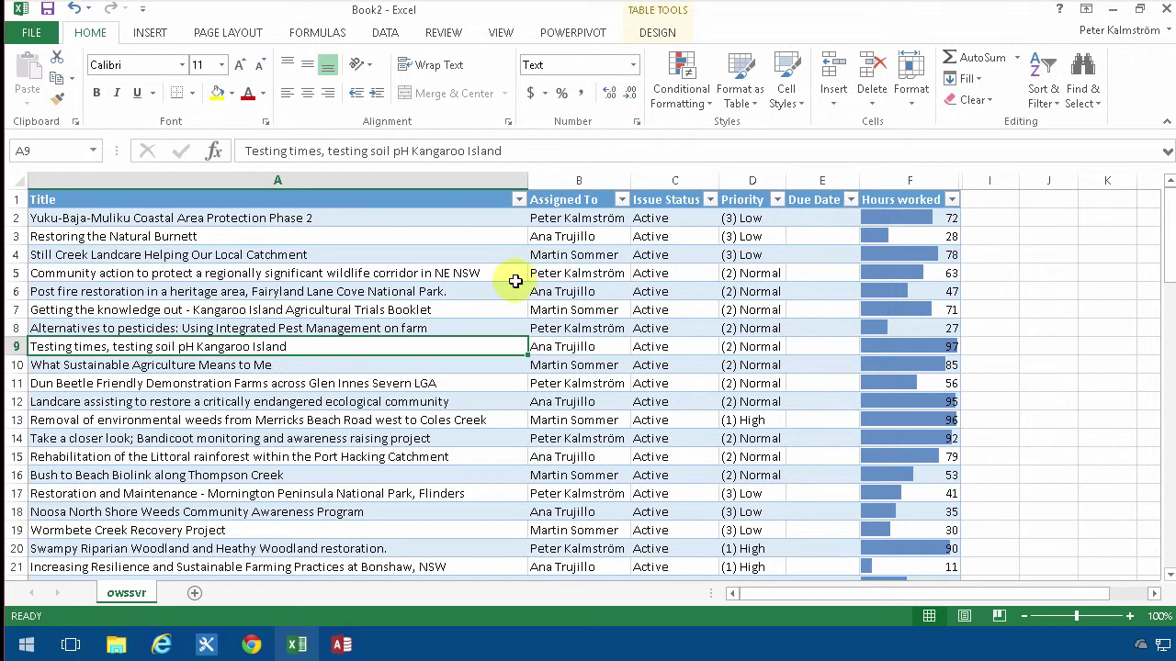
click(920, 266)
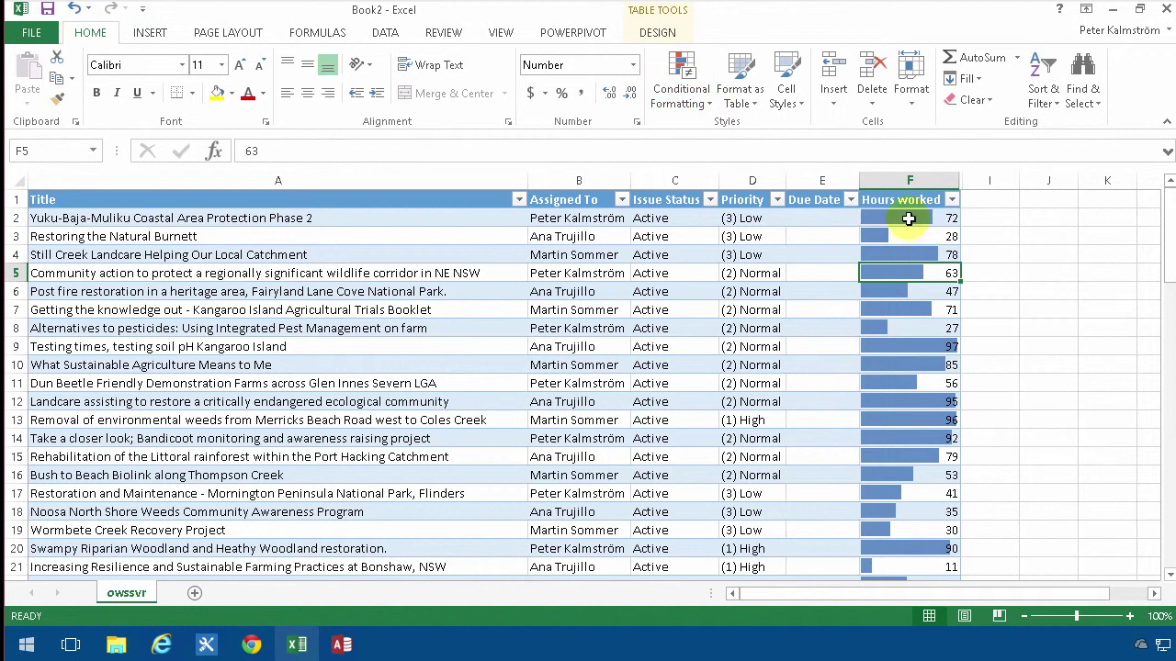
drag(908, 219, 910, 475)
click(913, 439)
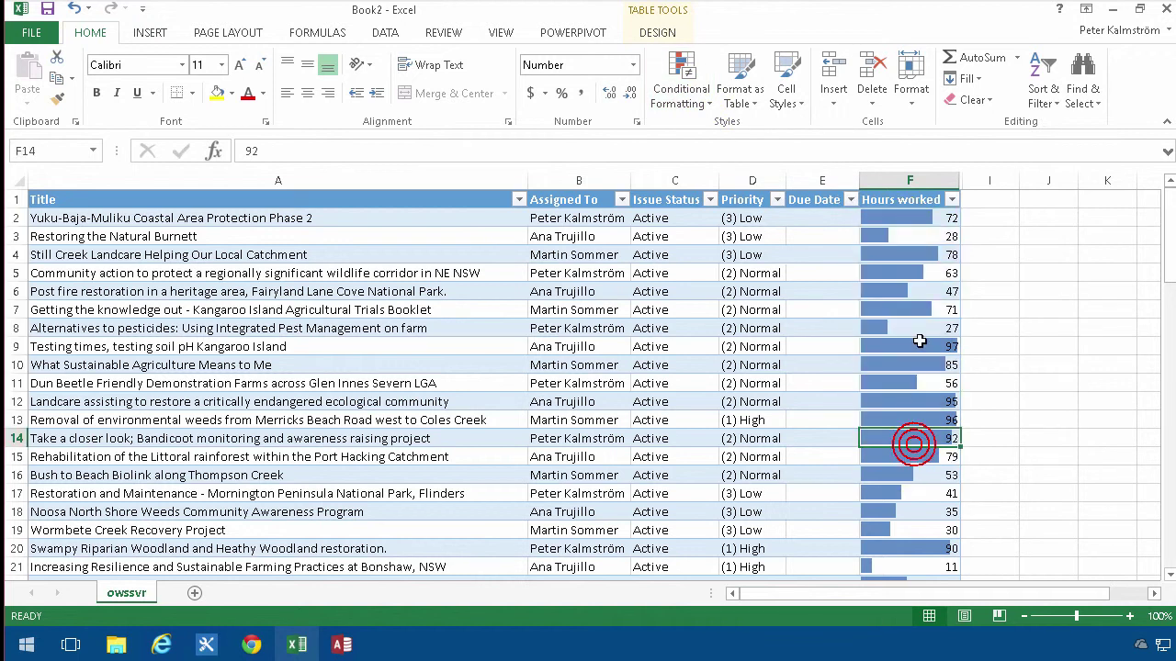
drag(961, 174, 1010, 244)
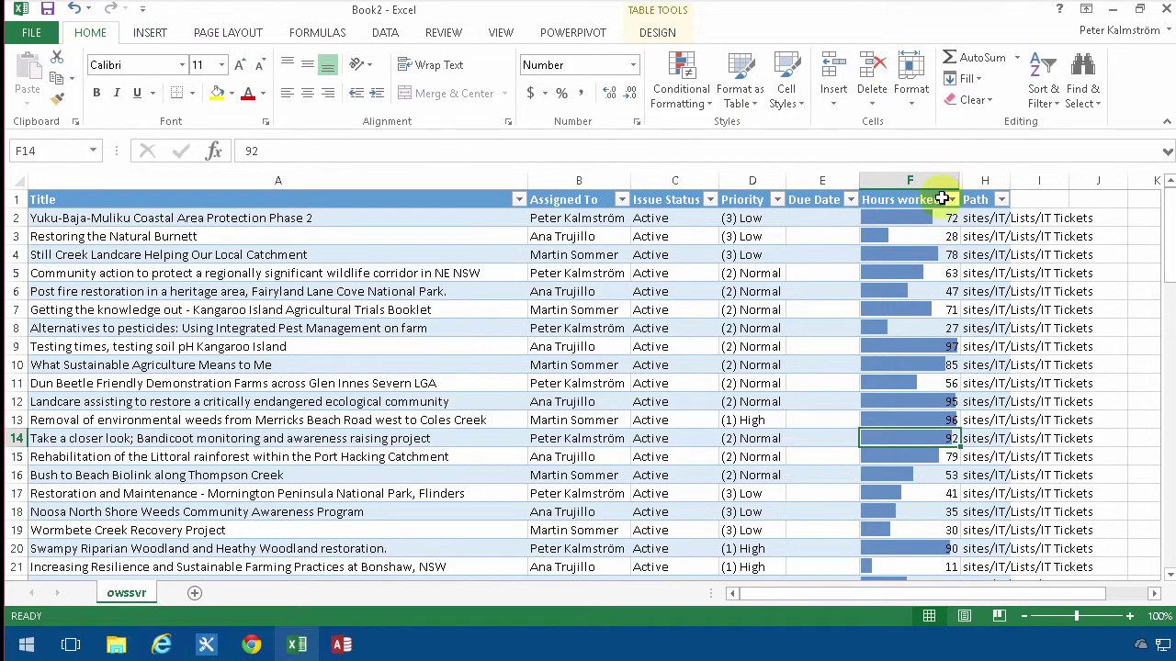
key(ctrl+z)
click(915, 237)
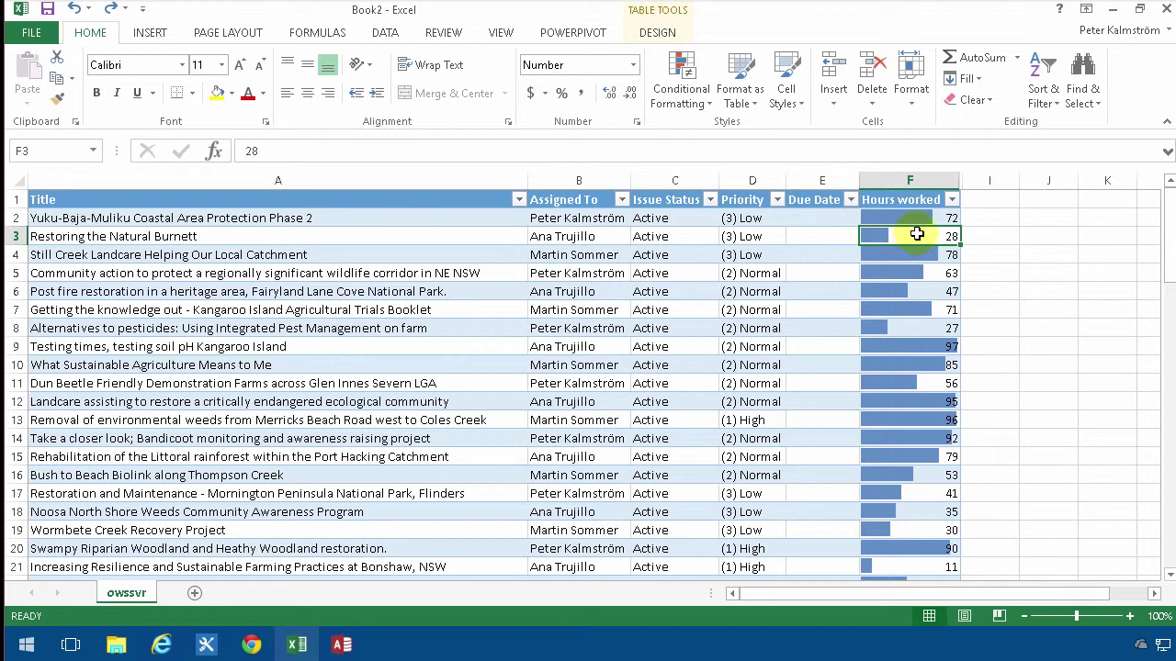
- Summarize the ticket table with a PivotTable, using Table_owssvr as the source on a new worksheet
click(809, 342)
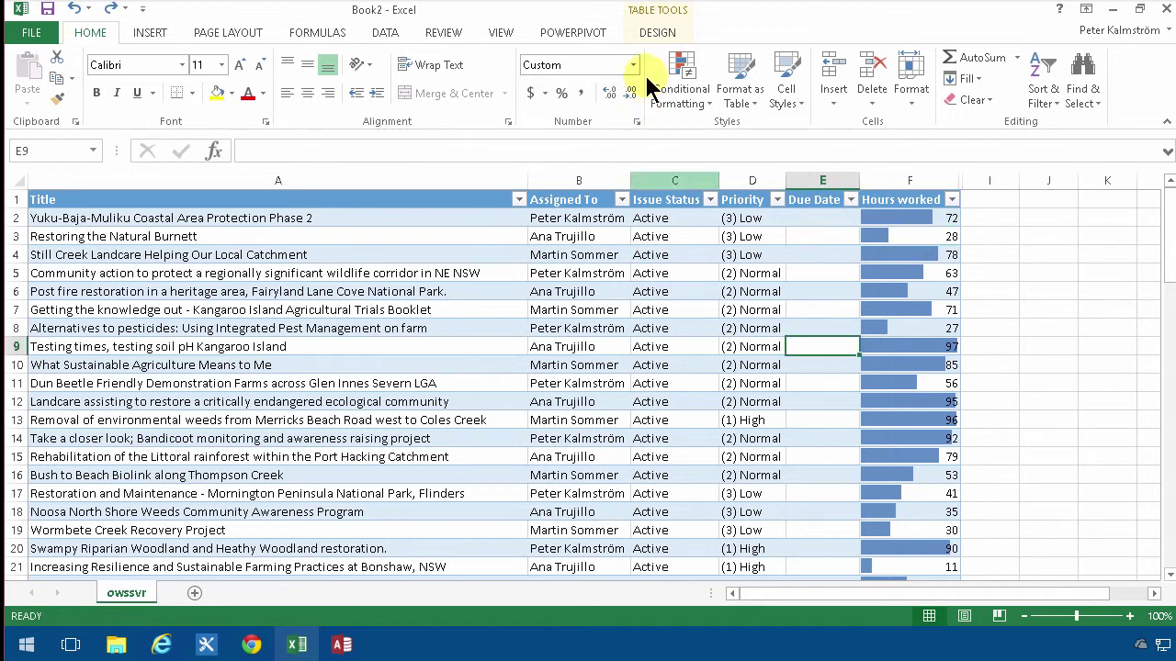
click(654, 34)
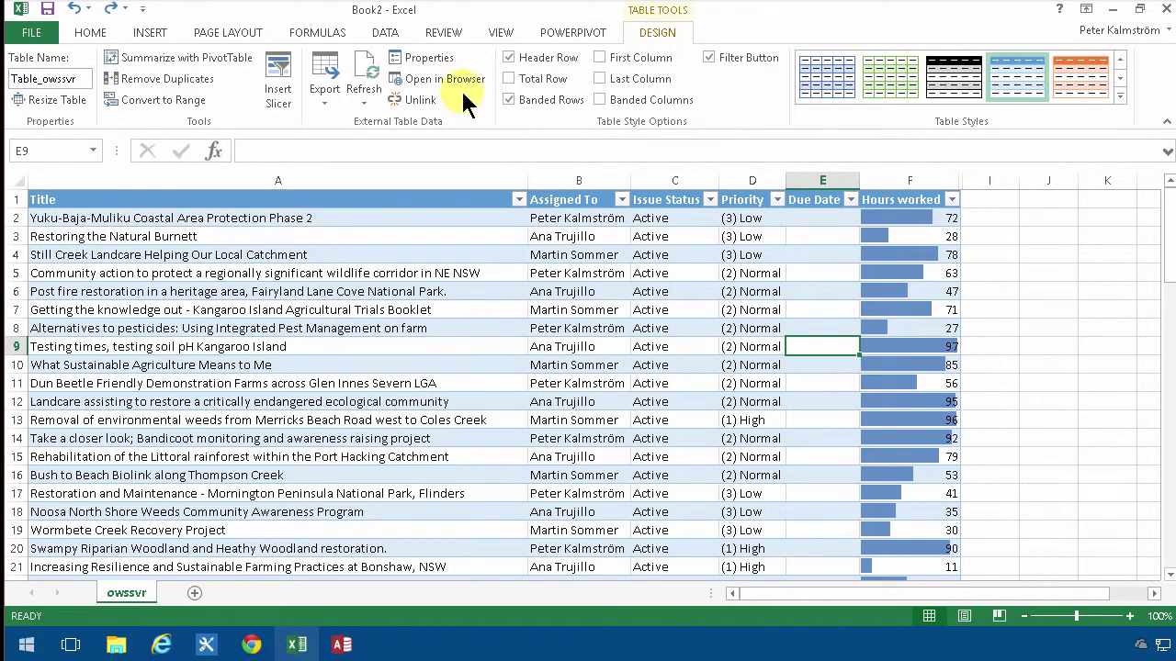
click(165, 58)
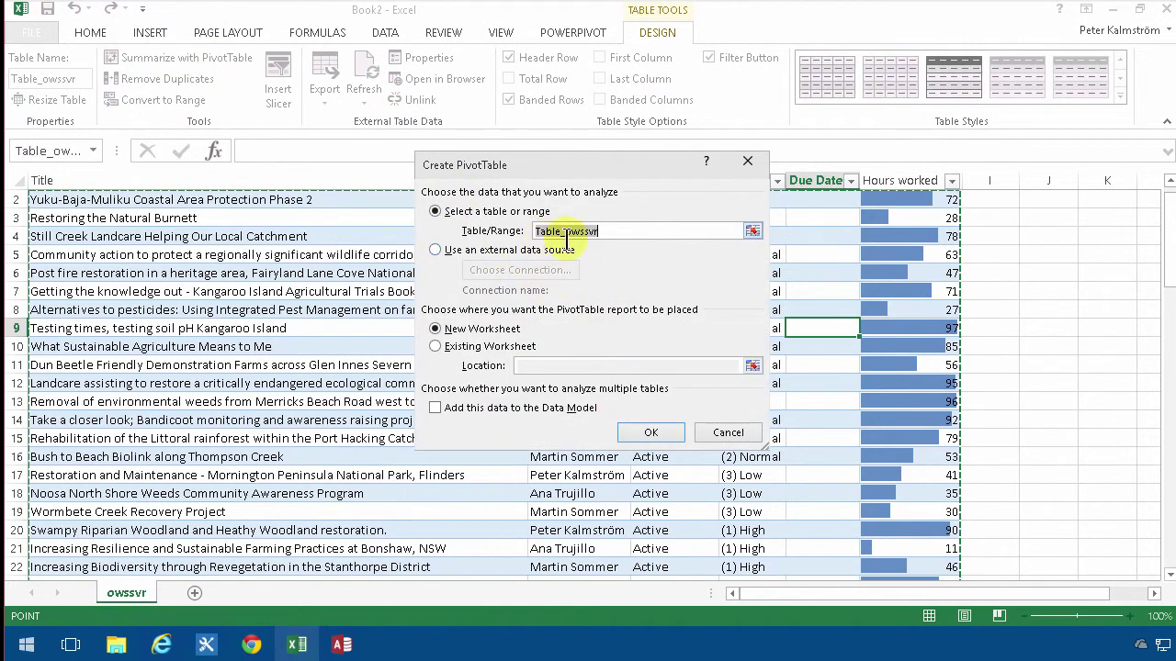
click(602, 231)
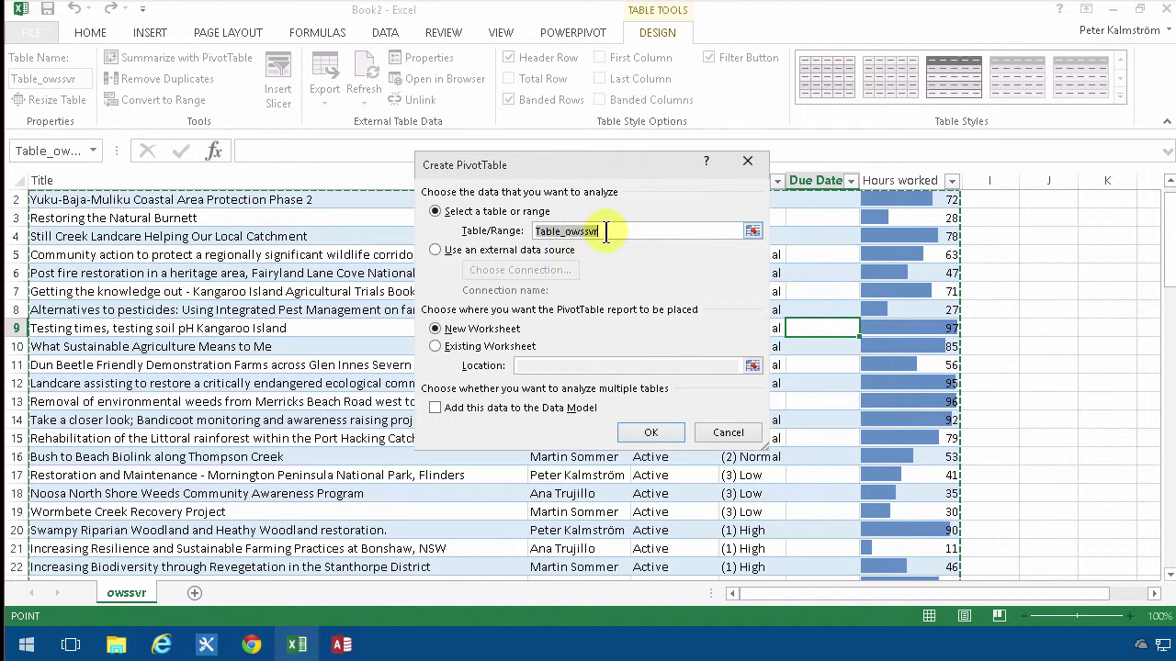
- Create the PivotTable on a new sheet and add Hours worked to VALUES
click(651, 433)
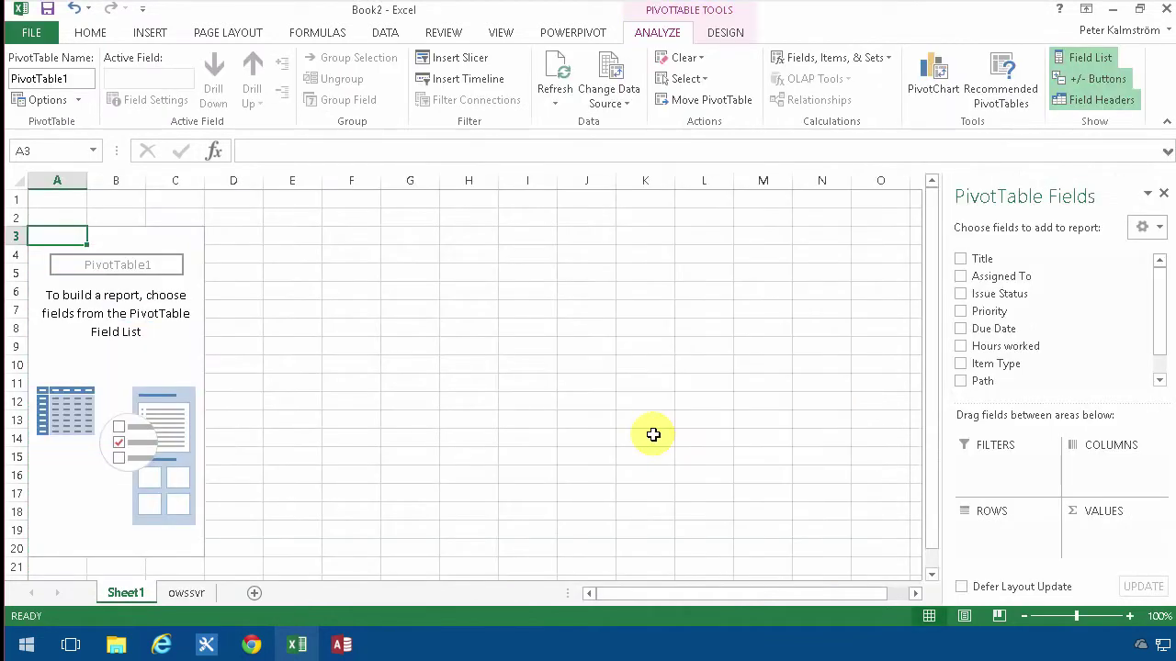
scroll(1167, 322, down, 1)
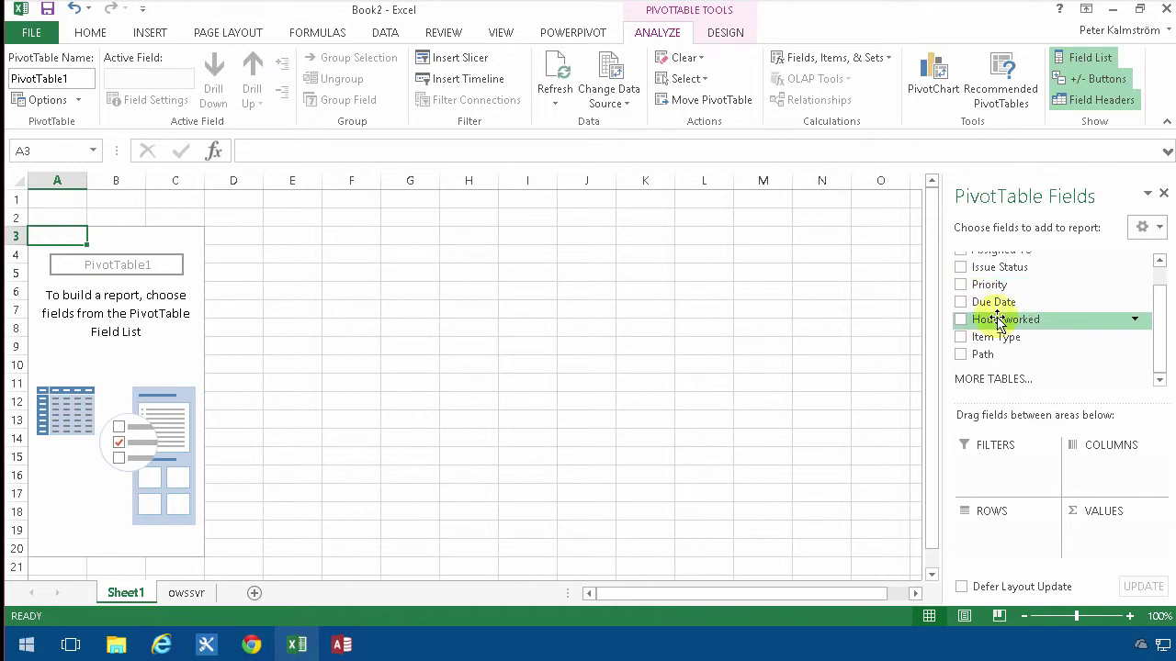
drag(998, 322, 1112, 533)
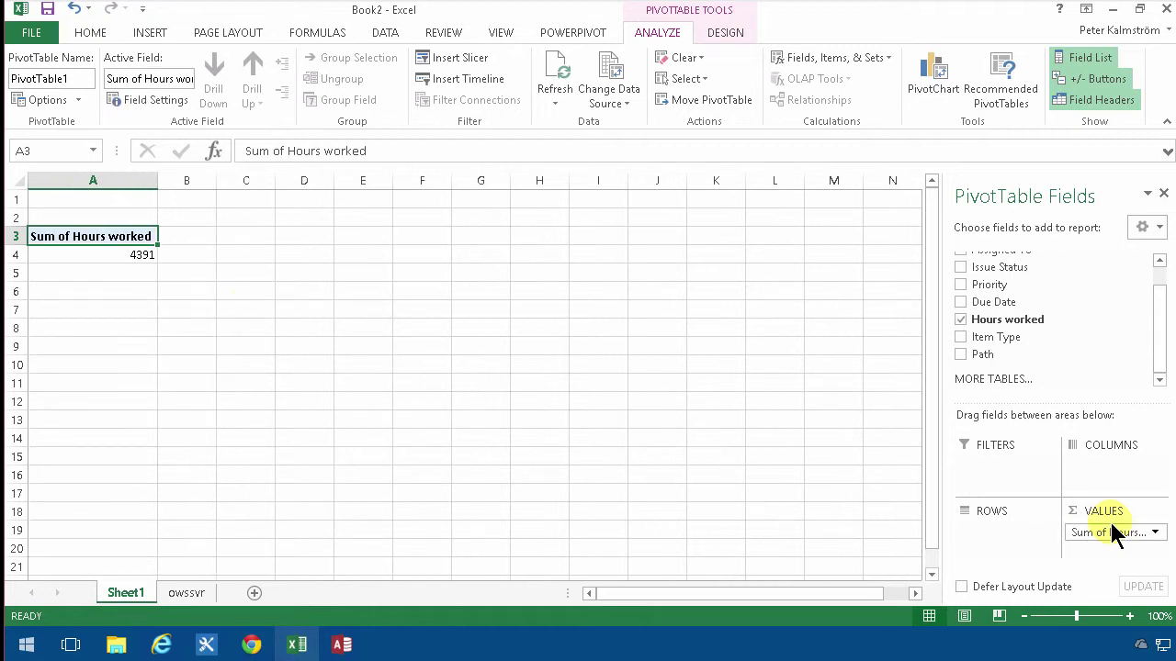
- Format the 4391 total as Accounting with no decimals, showing 4,391
click(147, 255)
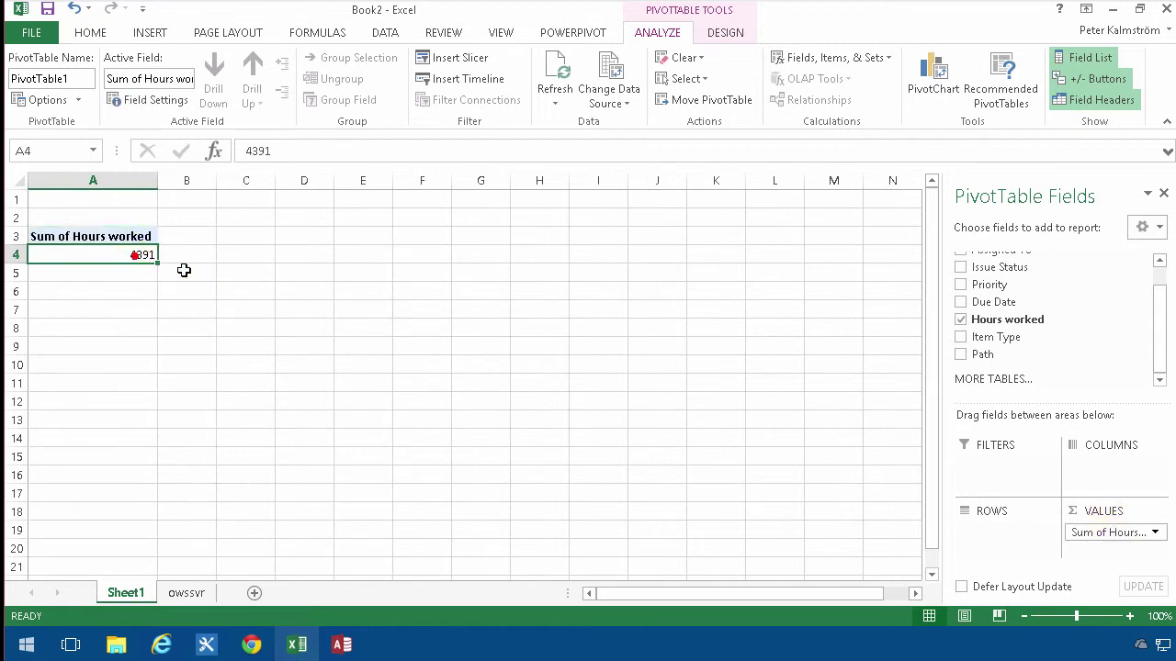
click(89, 34)
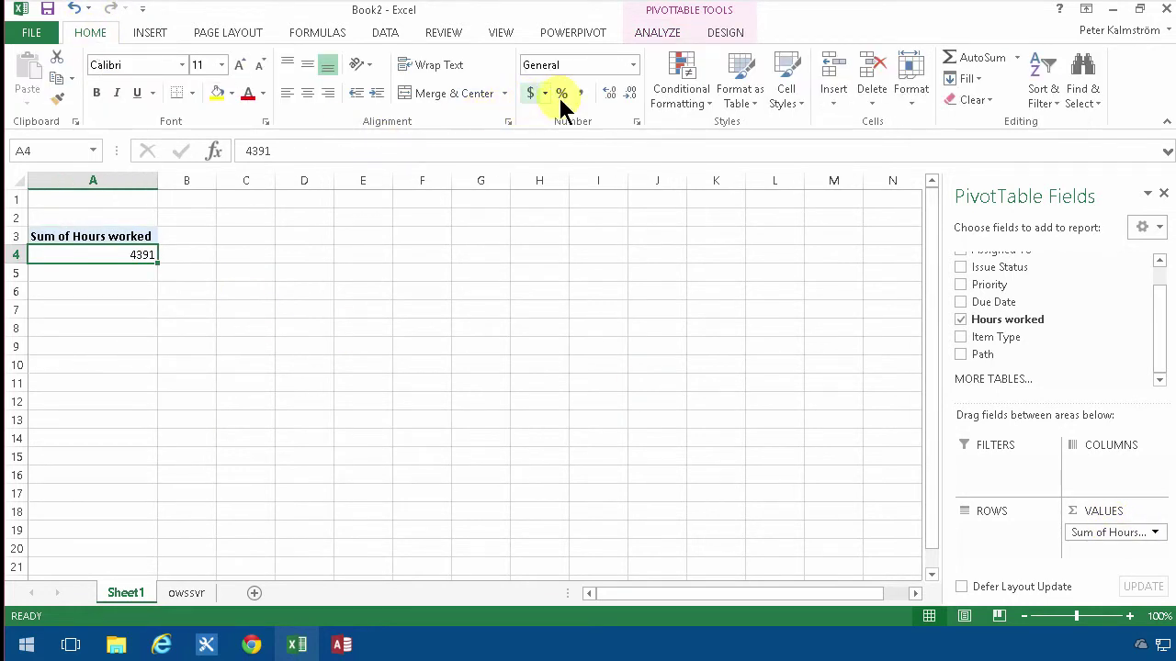
click(630, 93)
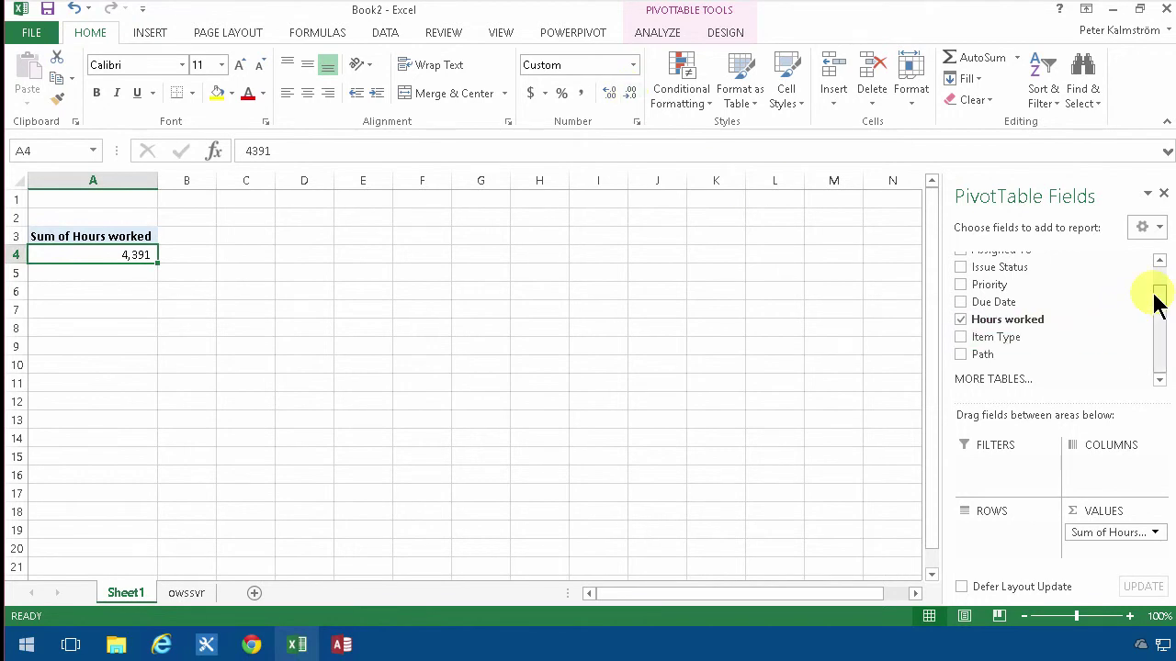
- Try Priority in ROWS, remove it, then group the hours by Assigned To
drag(977, 284, 1011, 541)
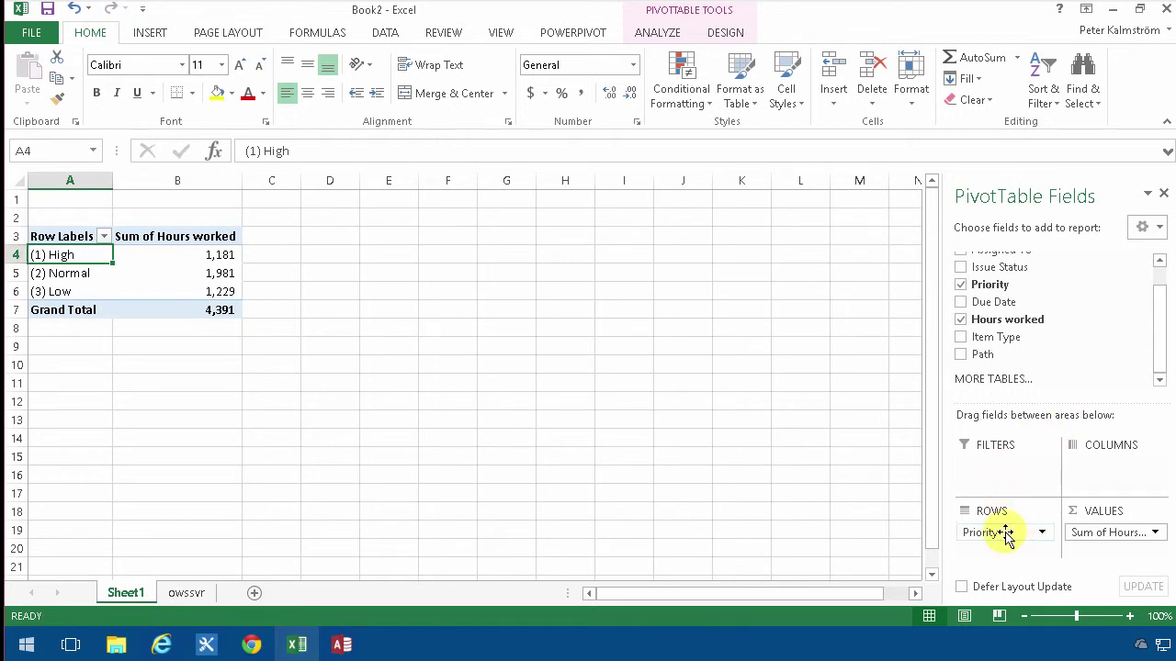
drag(1005, 533, 1071, 337)
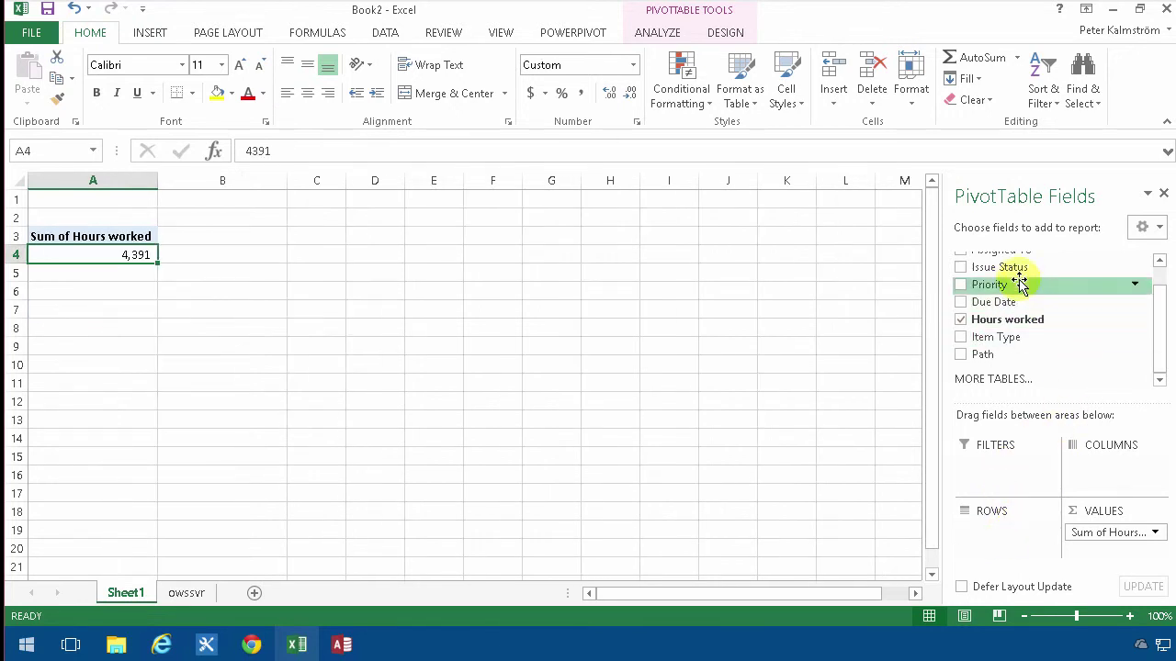
drag(1010, 266, 989, 342)
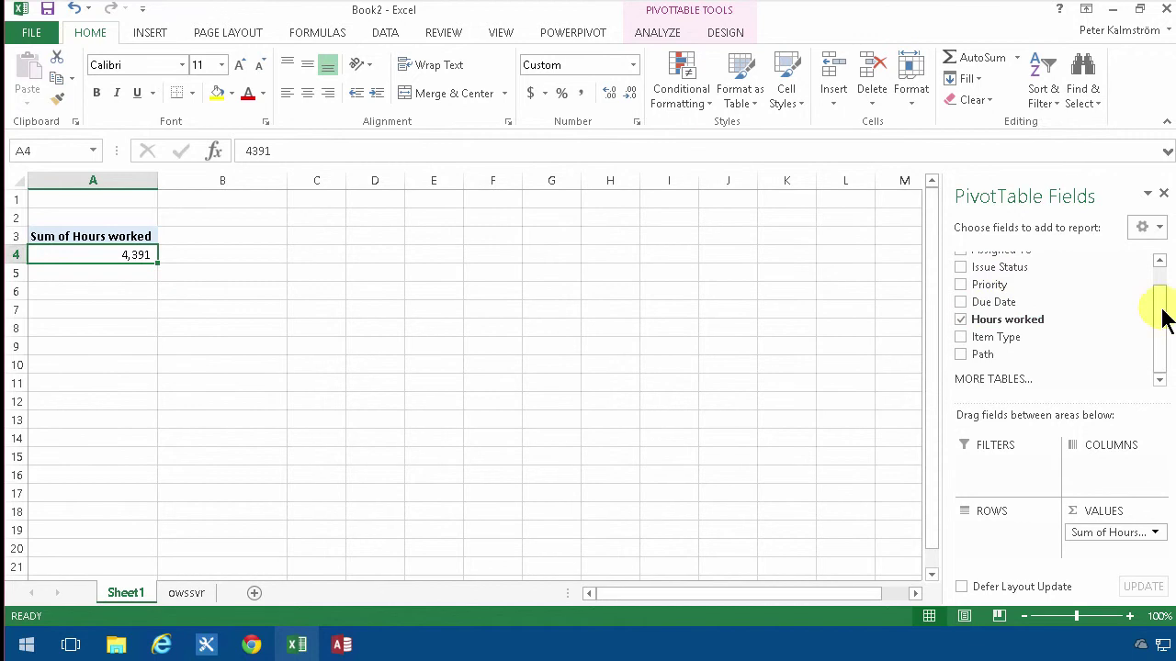
drag(1160, 310, 1161, 283)
drag(1023, 275, 1030, 541)
click(168, 269)
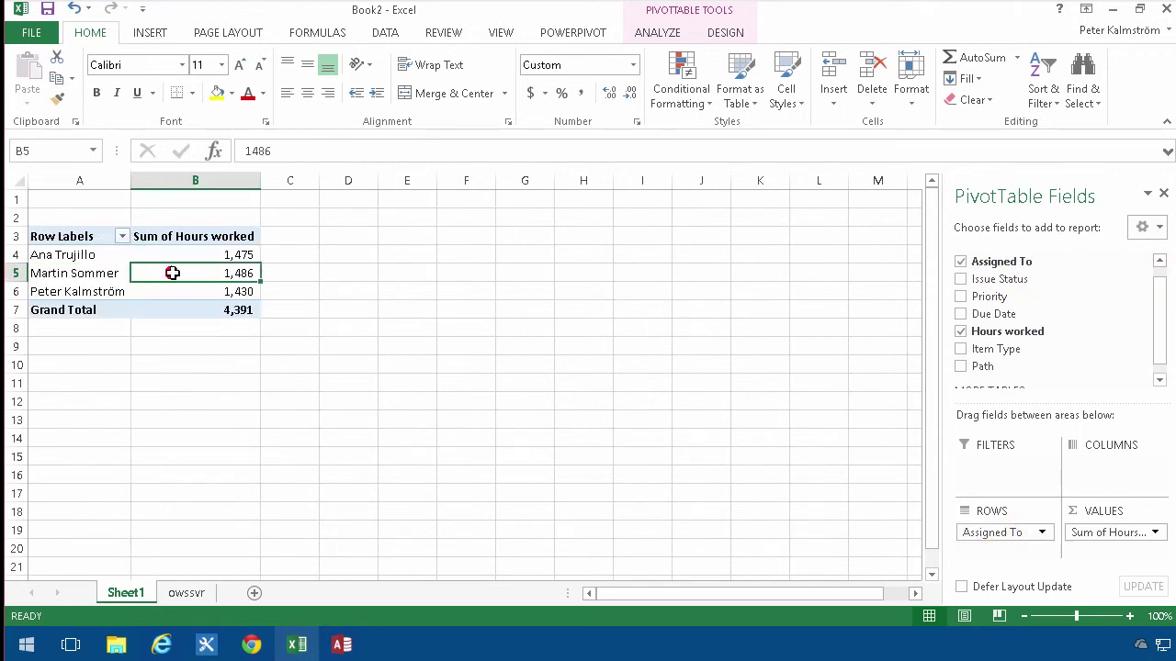
- Insert a Pie PivotChart of hours worked per assignee from the PivotTable ANALYZE tab
click(662, 31)
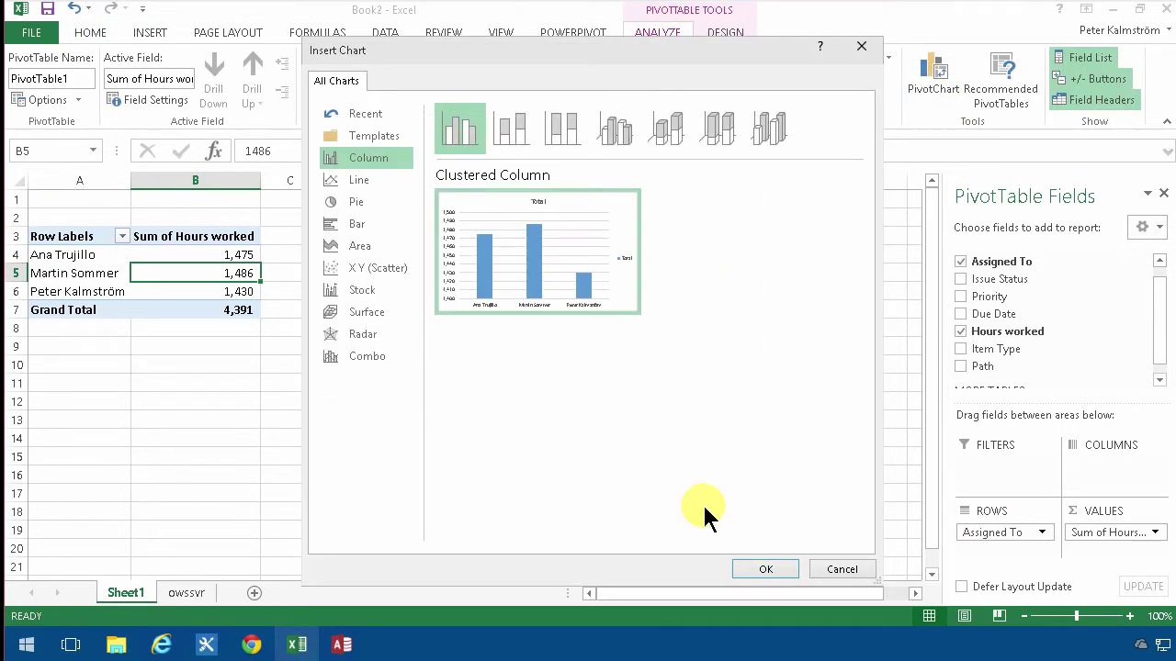
click(355, 202)
mouse_move(547, 308)
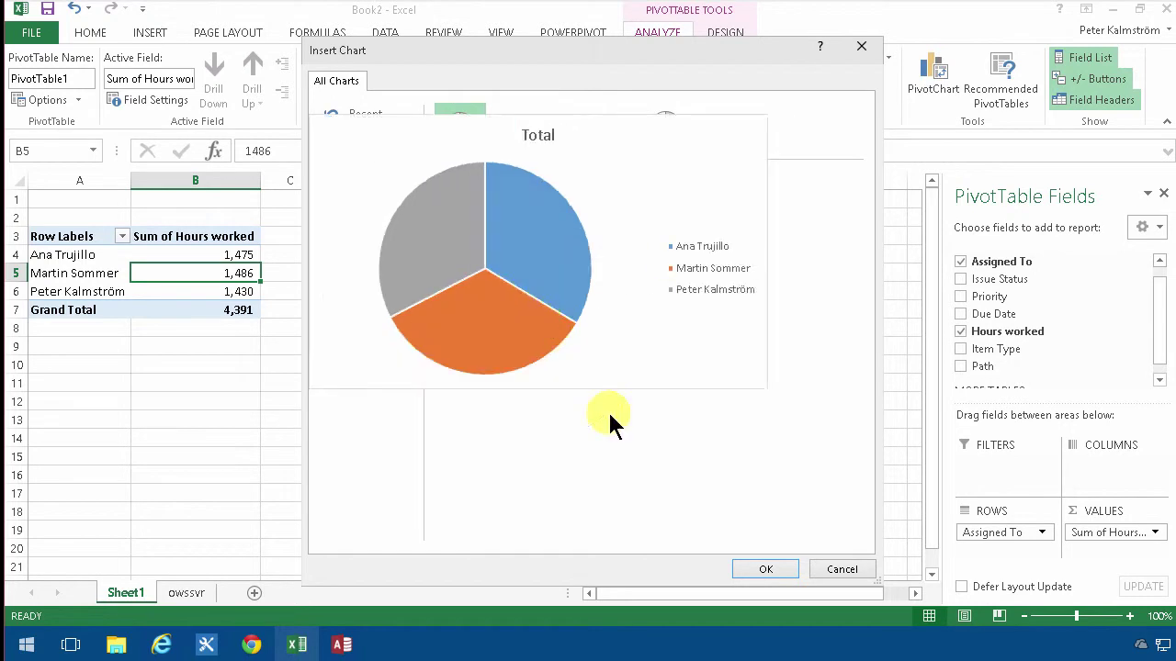
click(762, 569)
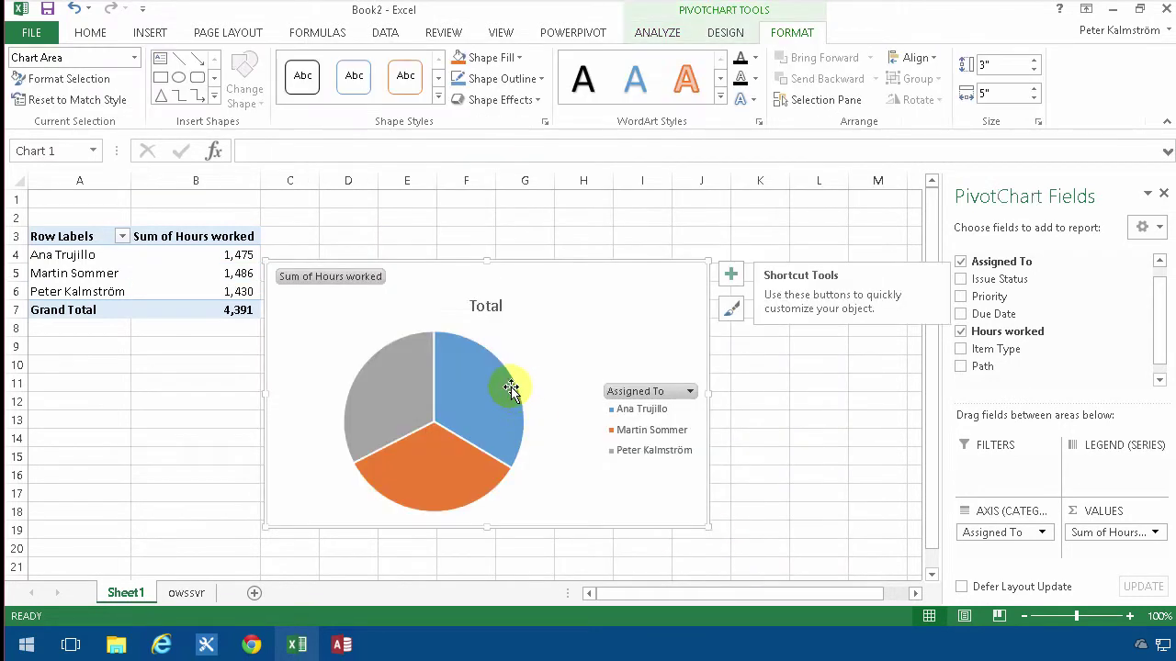
- Delete the Total chart title, move the chart and enlarge it to 4.03 by 5.93 inches
click(487, 305)
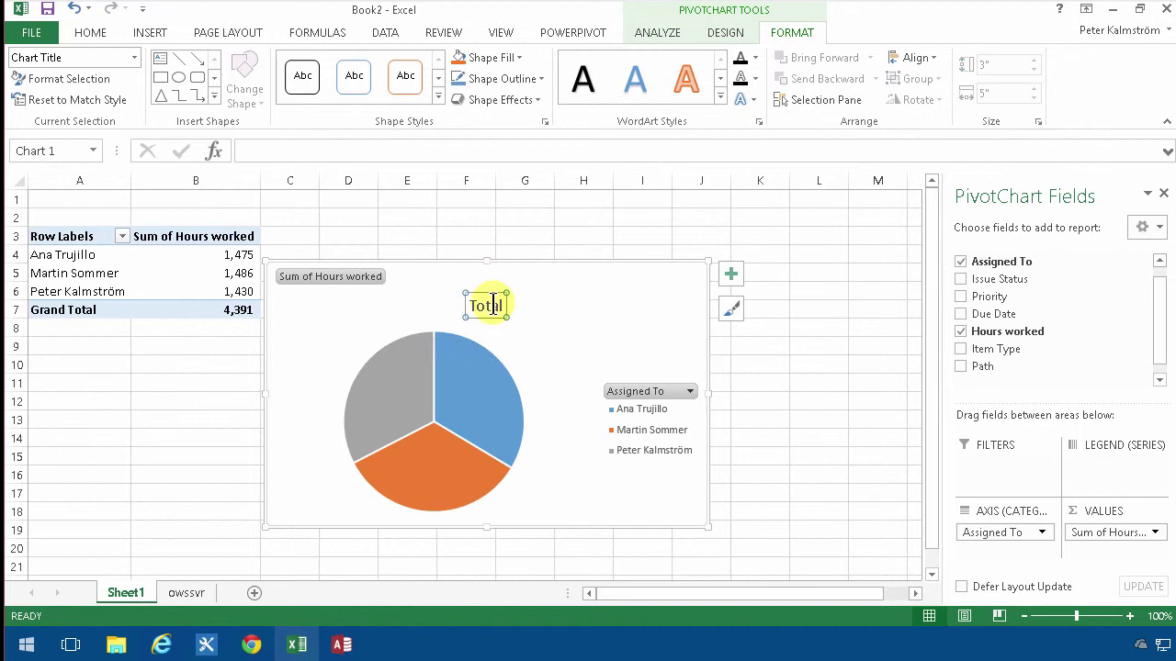
drag(491, 307, 551, 328)
key(Delete)
drag(528, 262, 569, 211)
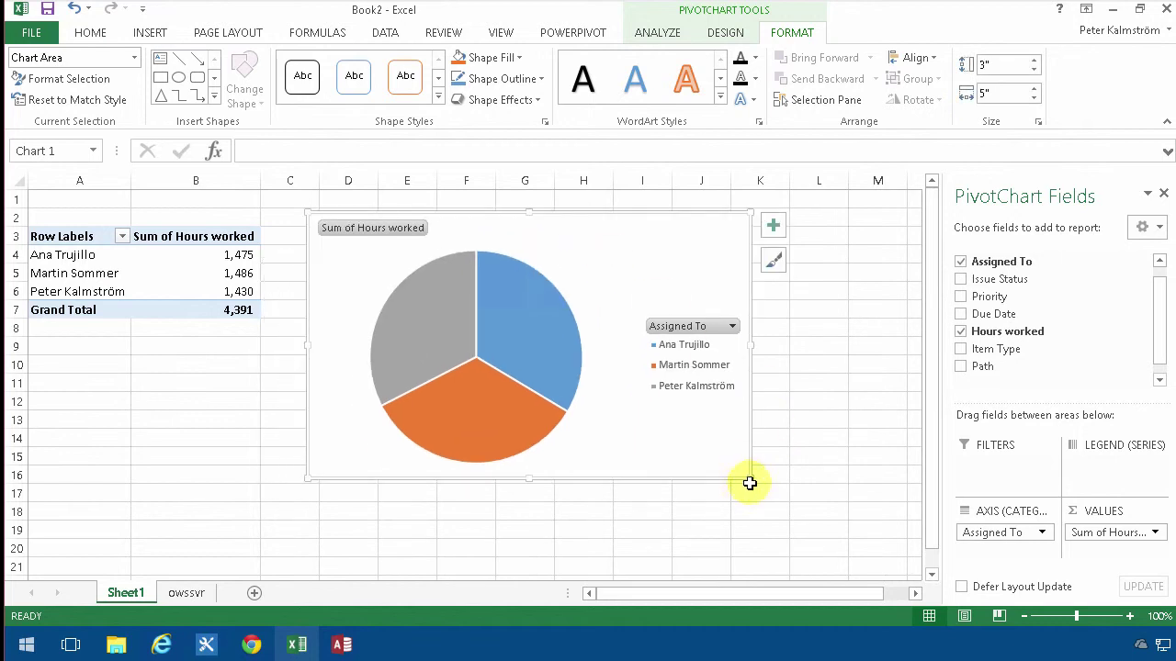
drag(750, 479, 830, 568)
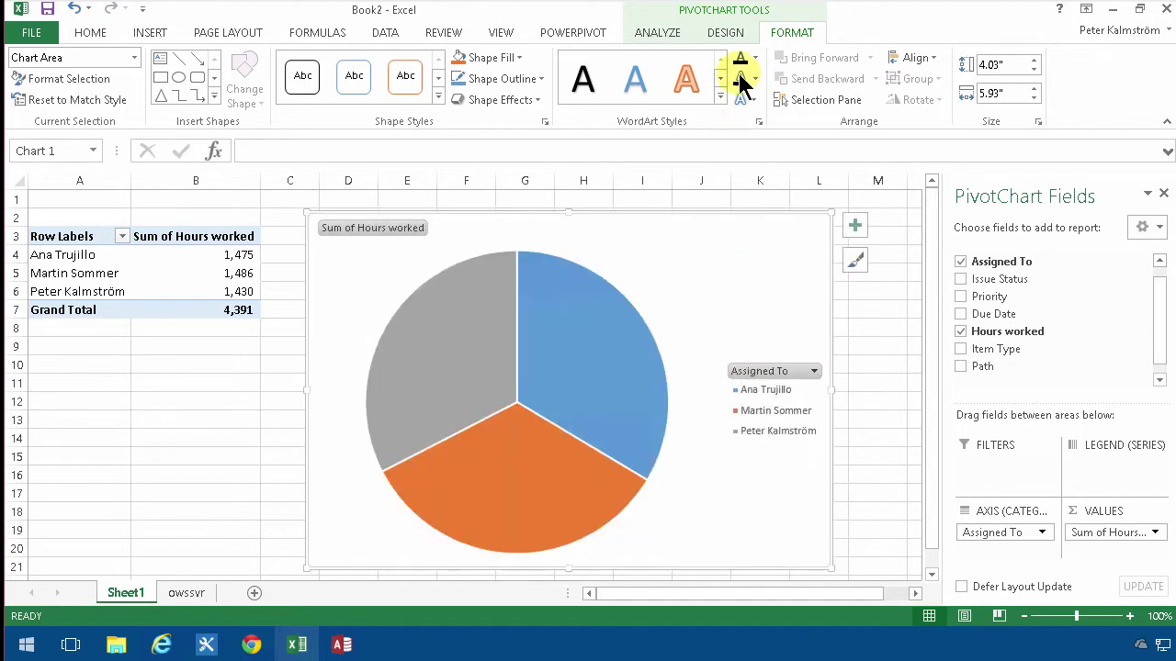
- Apply the white-pie-on-blue-background chart style
click(667, 33)
click(728, 34)
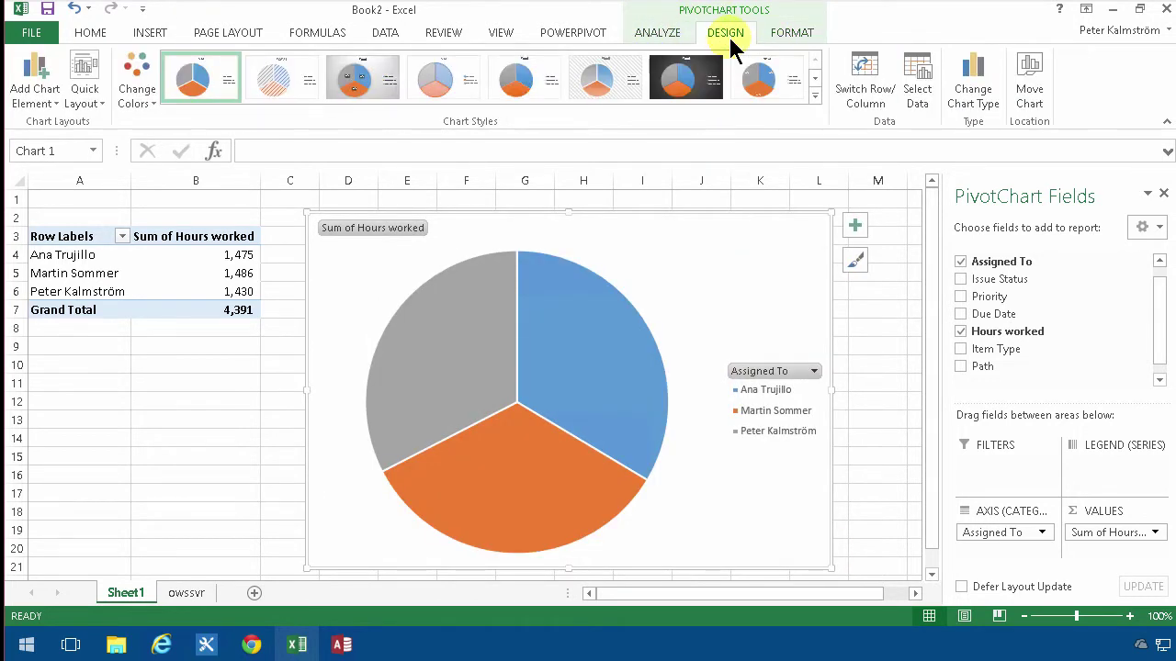
click(815, 96)
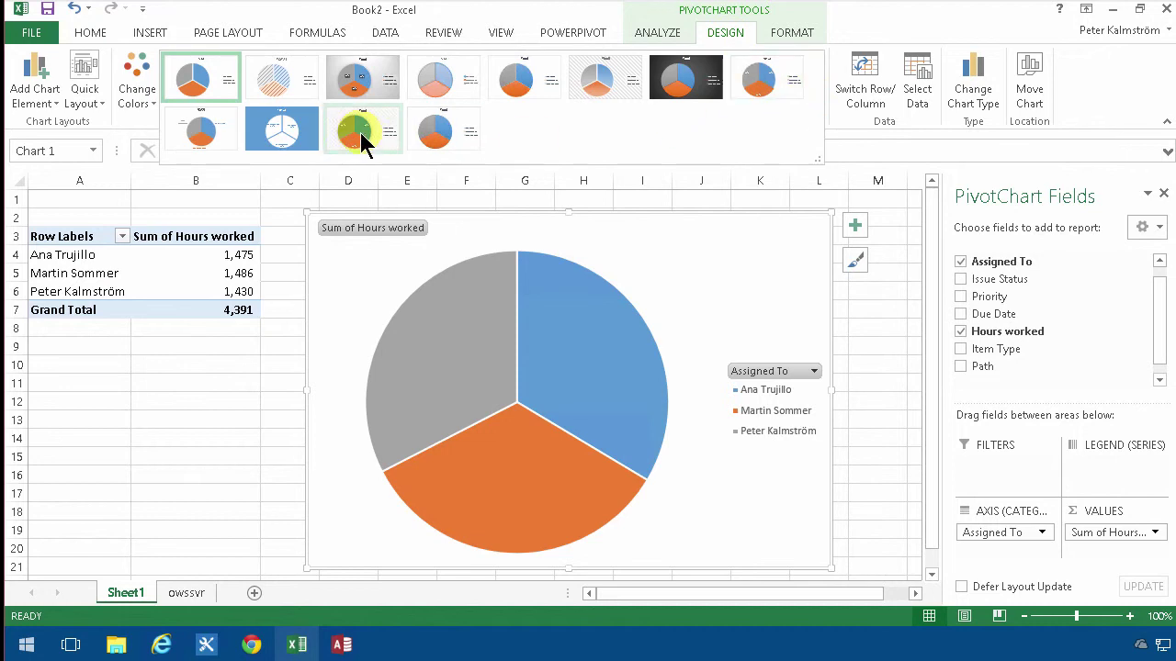
click(281, 128)
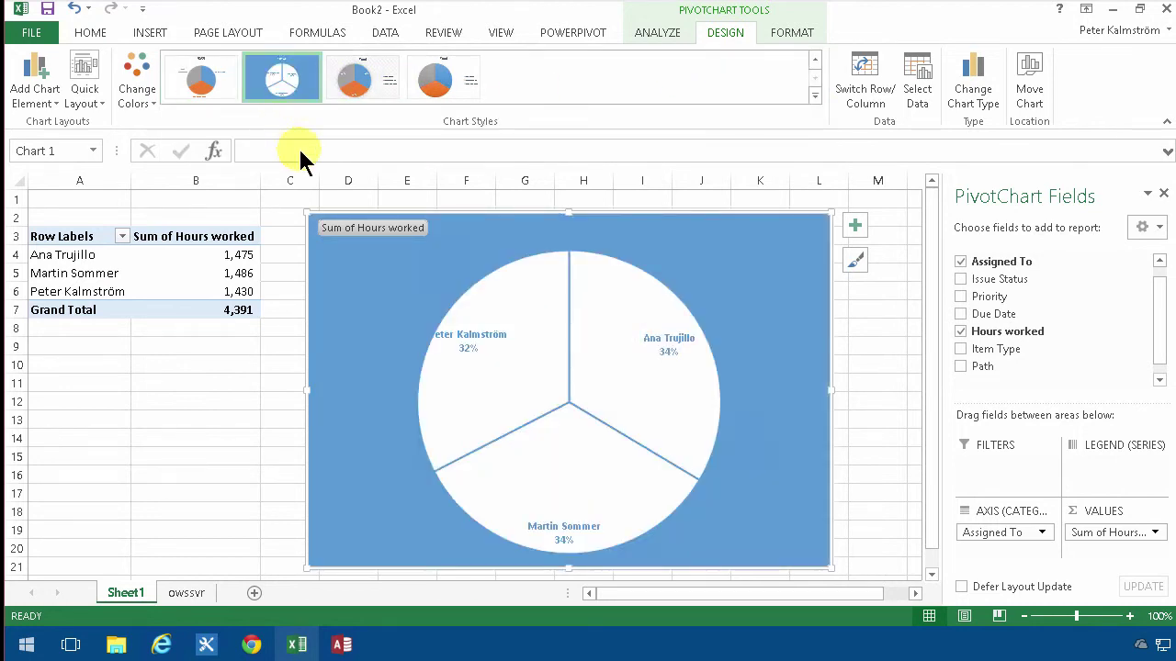
- Nudge the upper-left data label into its slice and widen the chart to the left
click(468, 345)
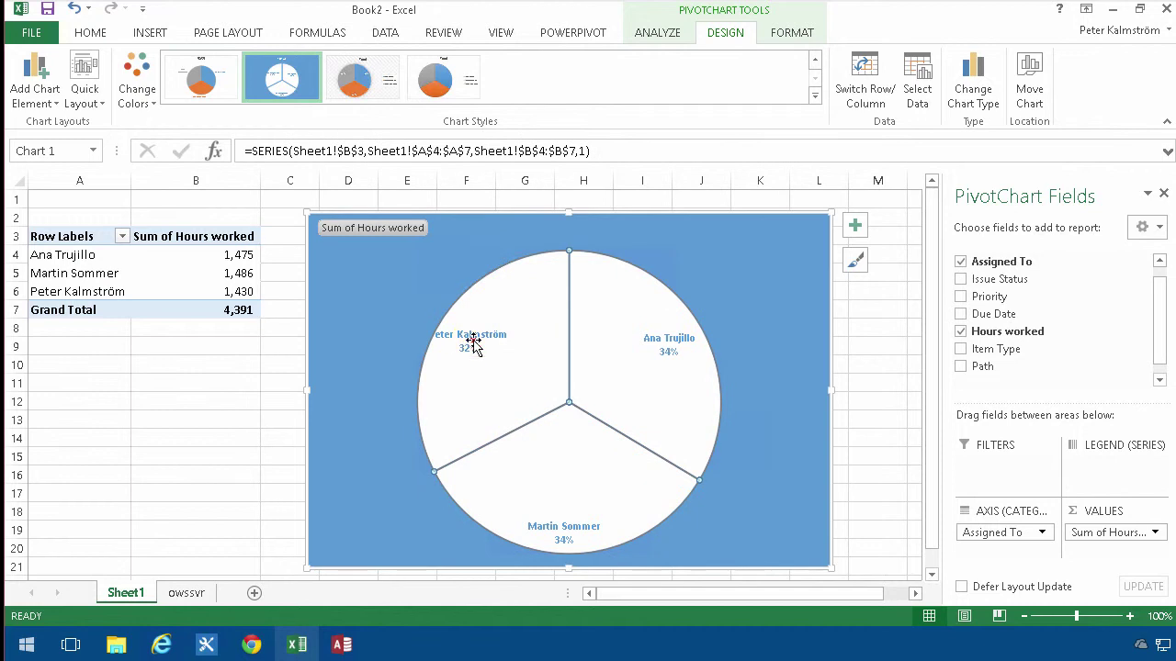
click(506, 340)
drag(506, 340, 532, 355)
click(524, 310)
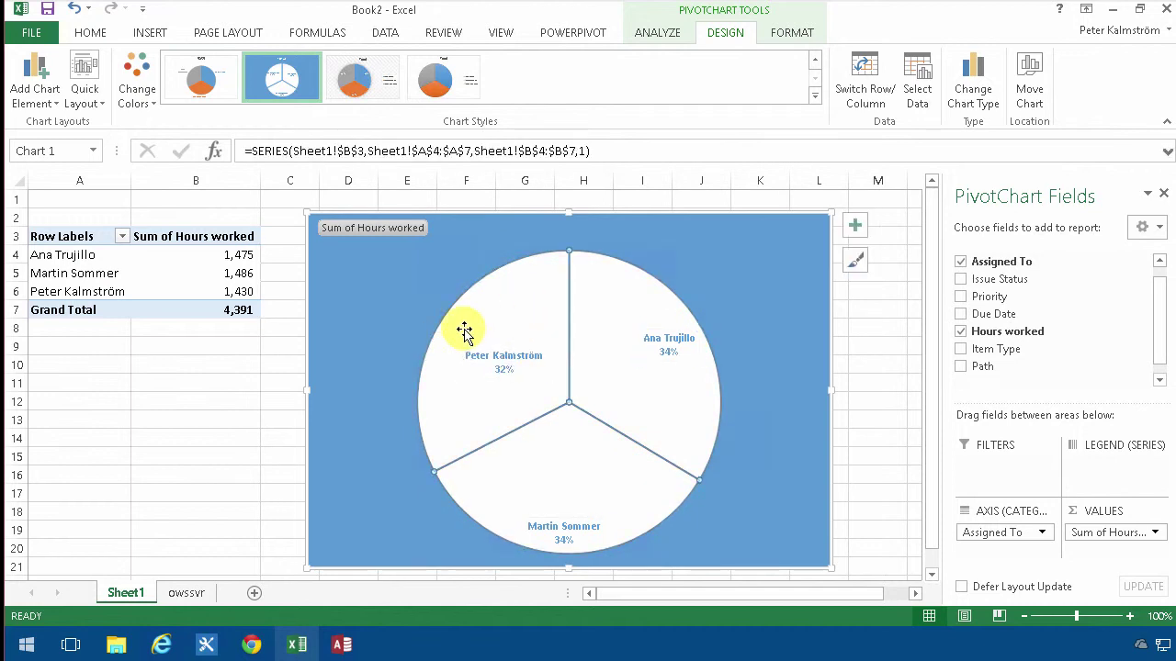
drag(306, 387, 269, 387)
click(207, 368)
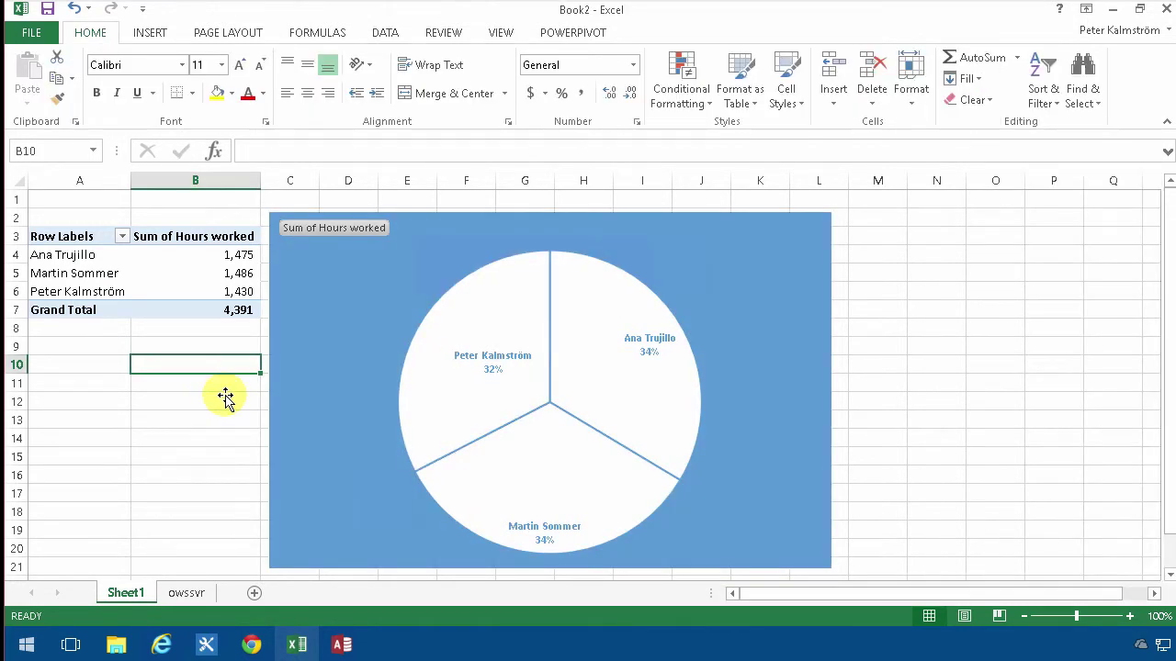
click(163, 646)
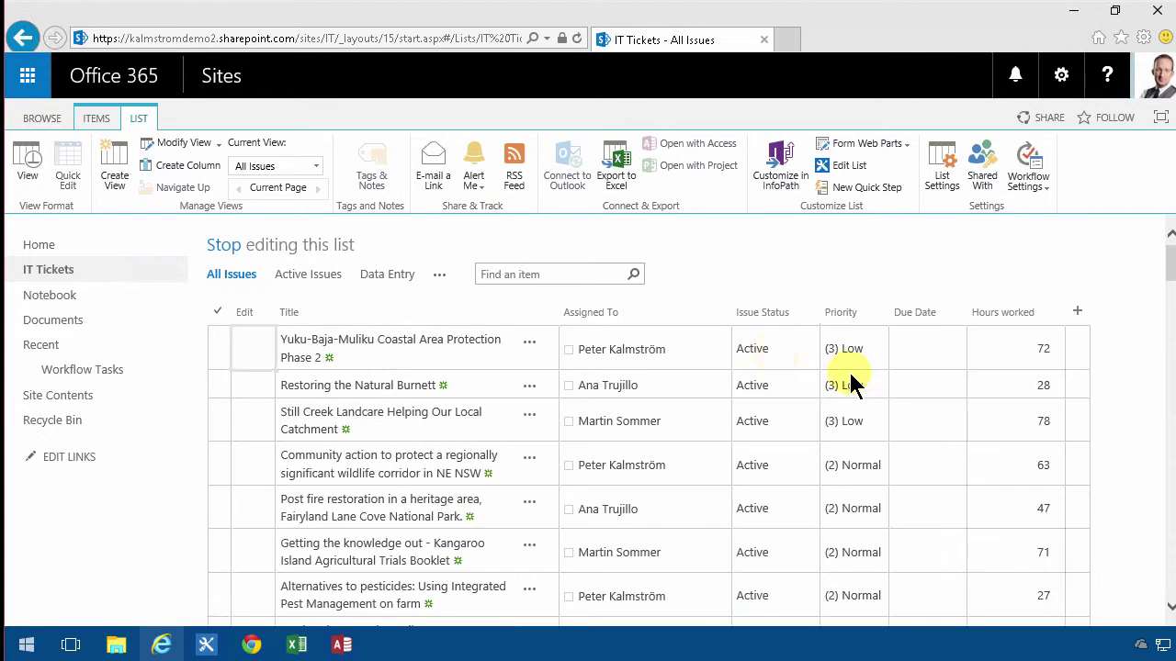
- Filter Assigned To to one person and reassign the first ticket to another team member
click(724, 312)
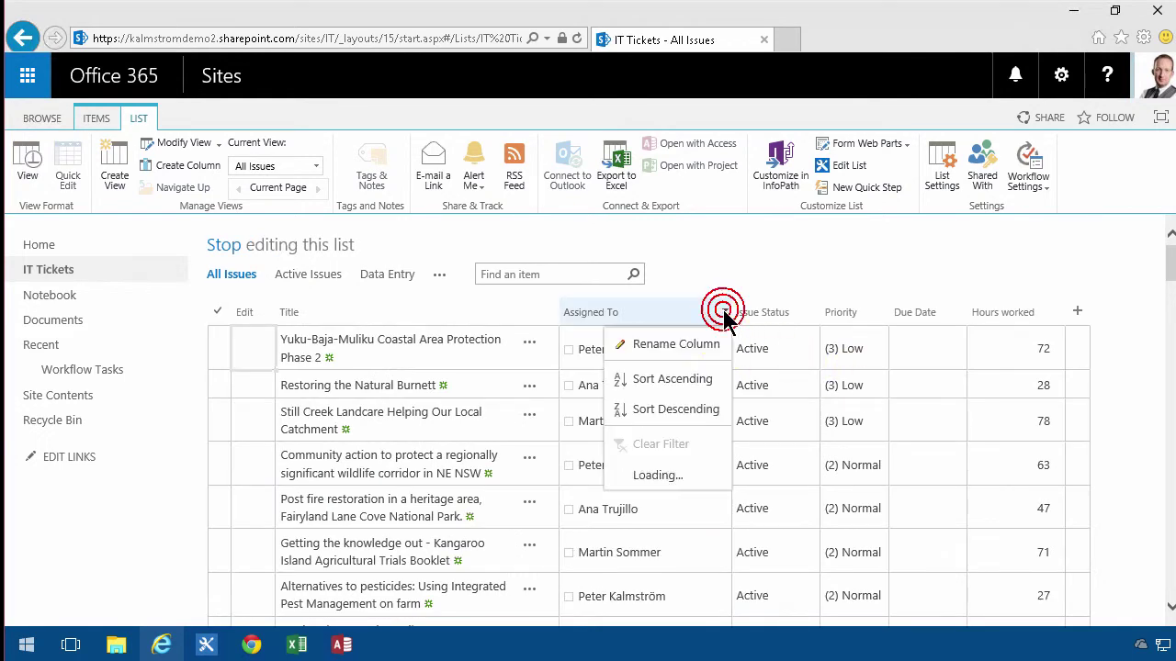
click(653, 478)
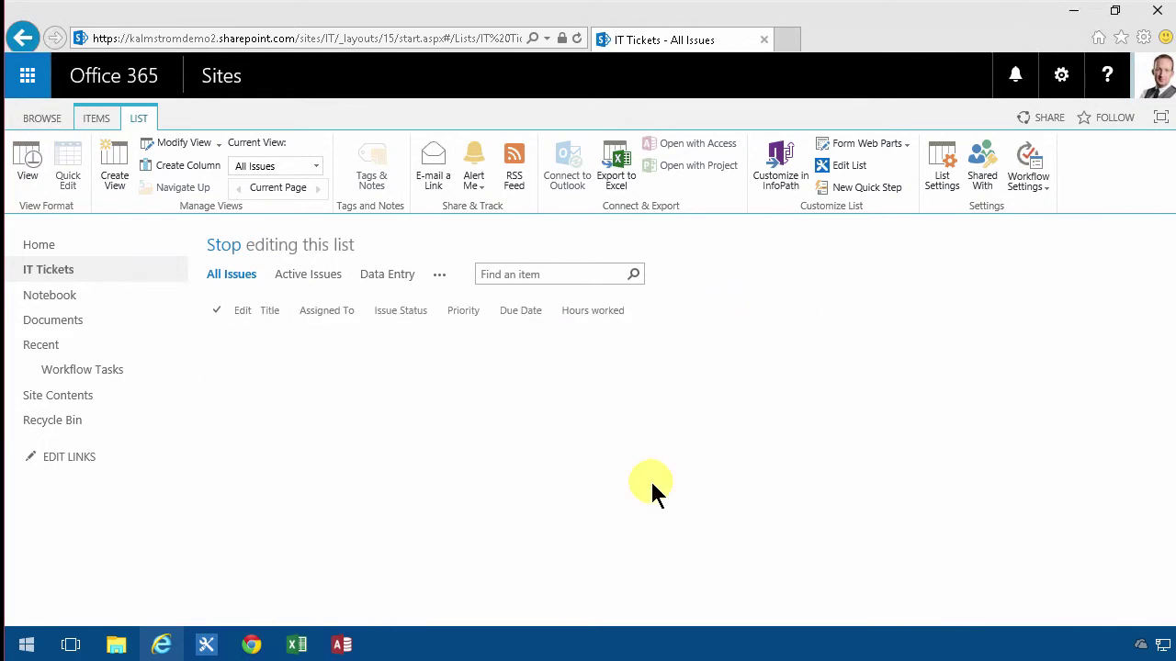
click(683, 340)
click(718, 340)
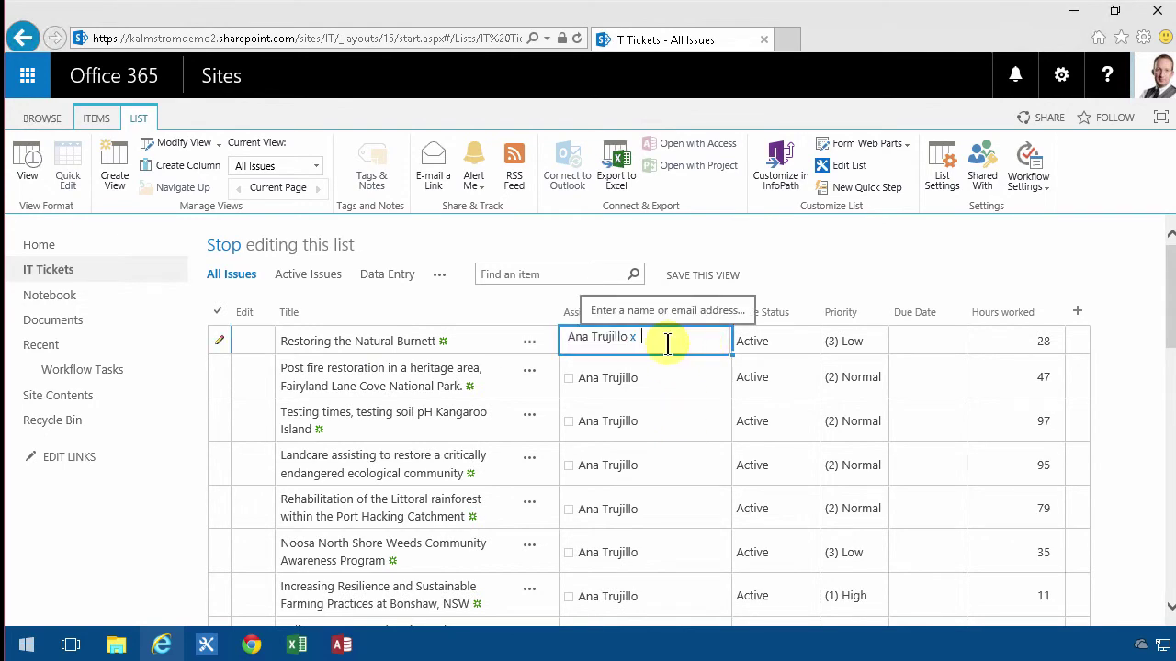
click(635, 338)
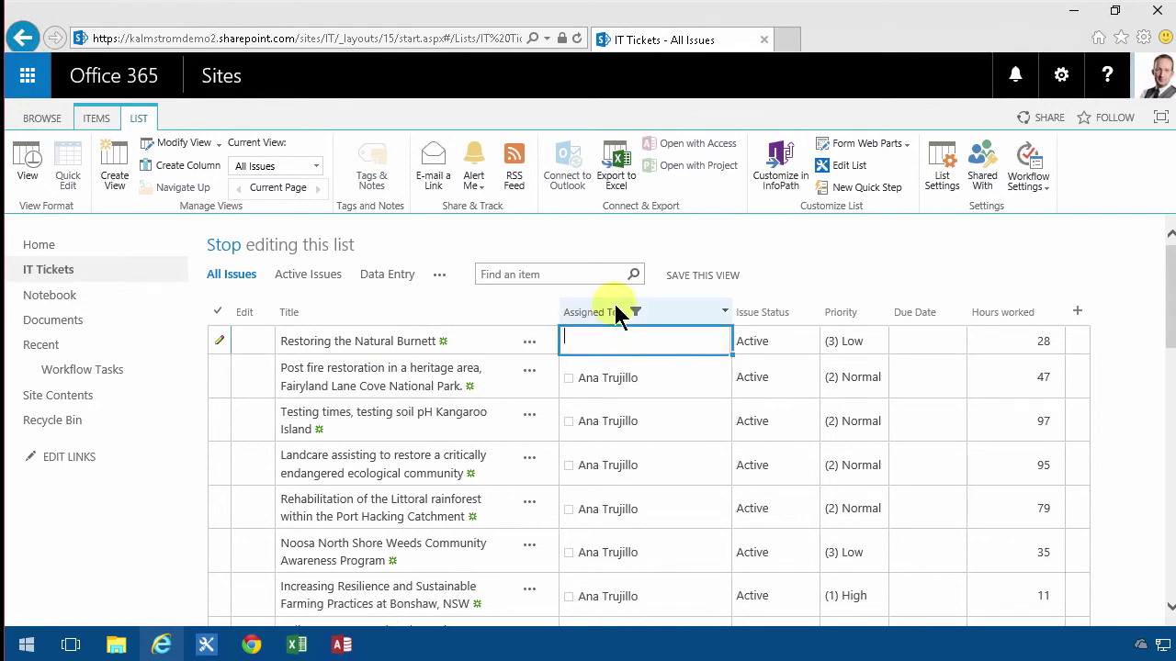
text(Peter)
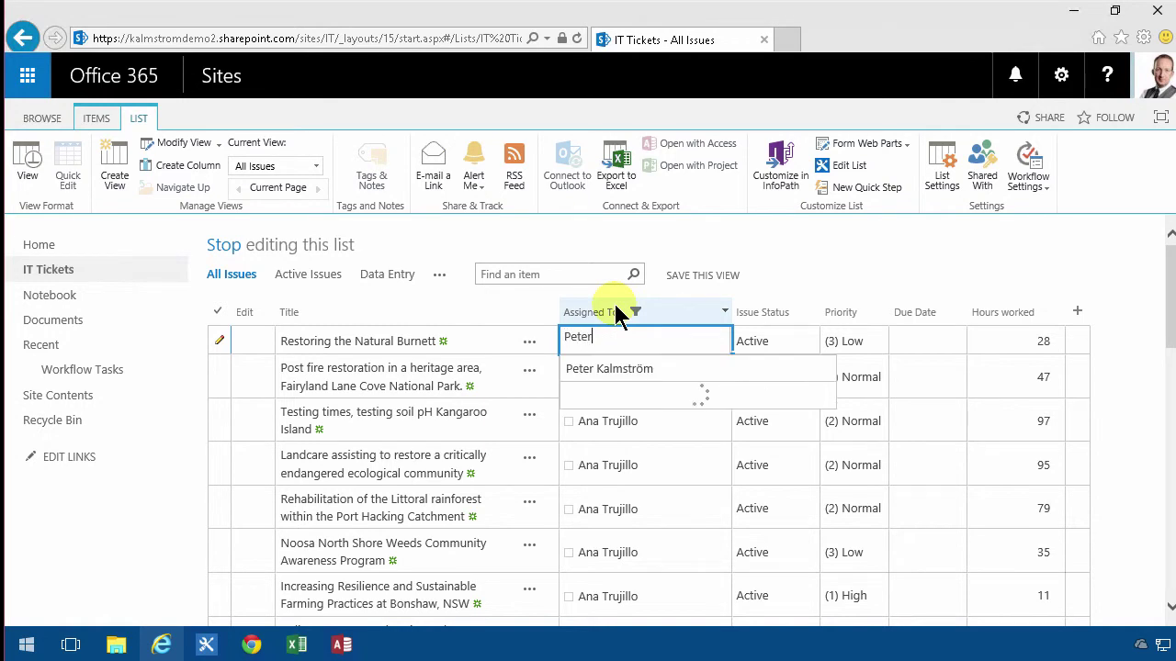
click(617, 368)
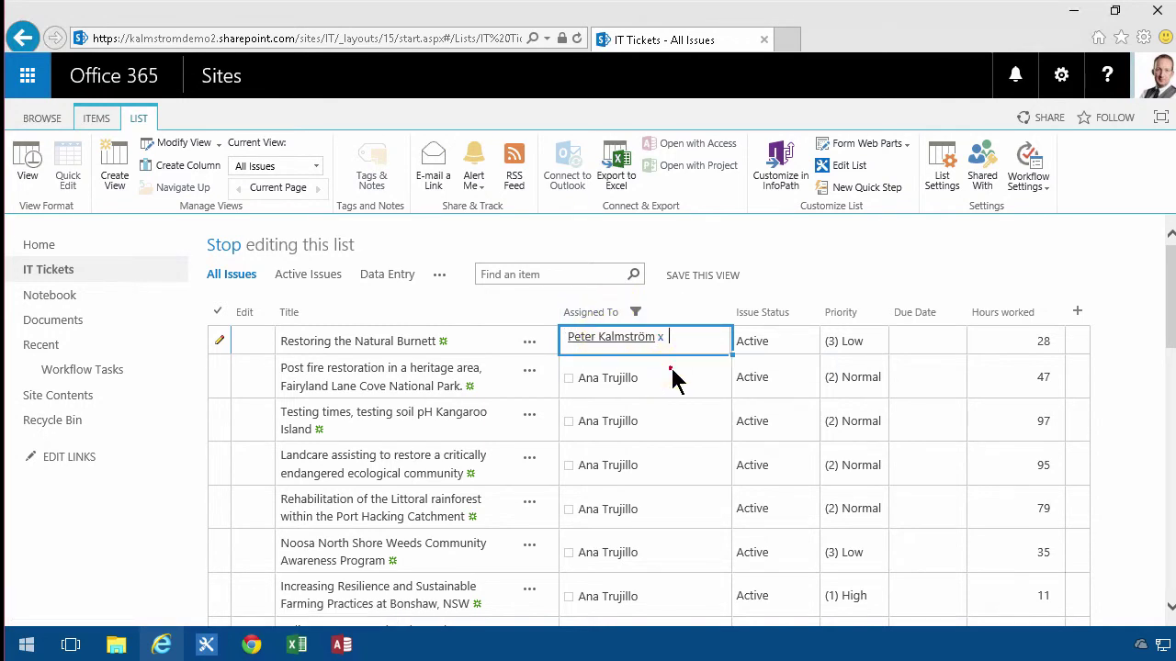
click(715, 339)
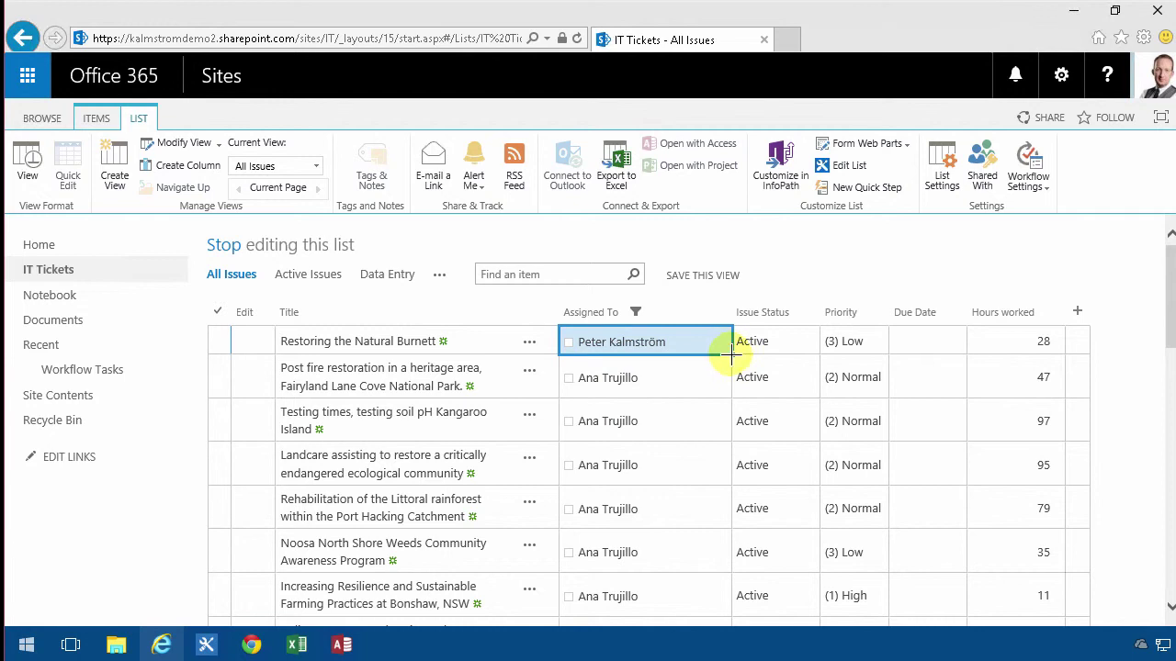
- Fill the new assignee down to the remaining filtered tickets
drag(732, 354, 699, 580)
scroll(708, 543, down, 4)
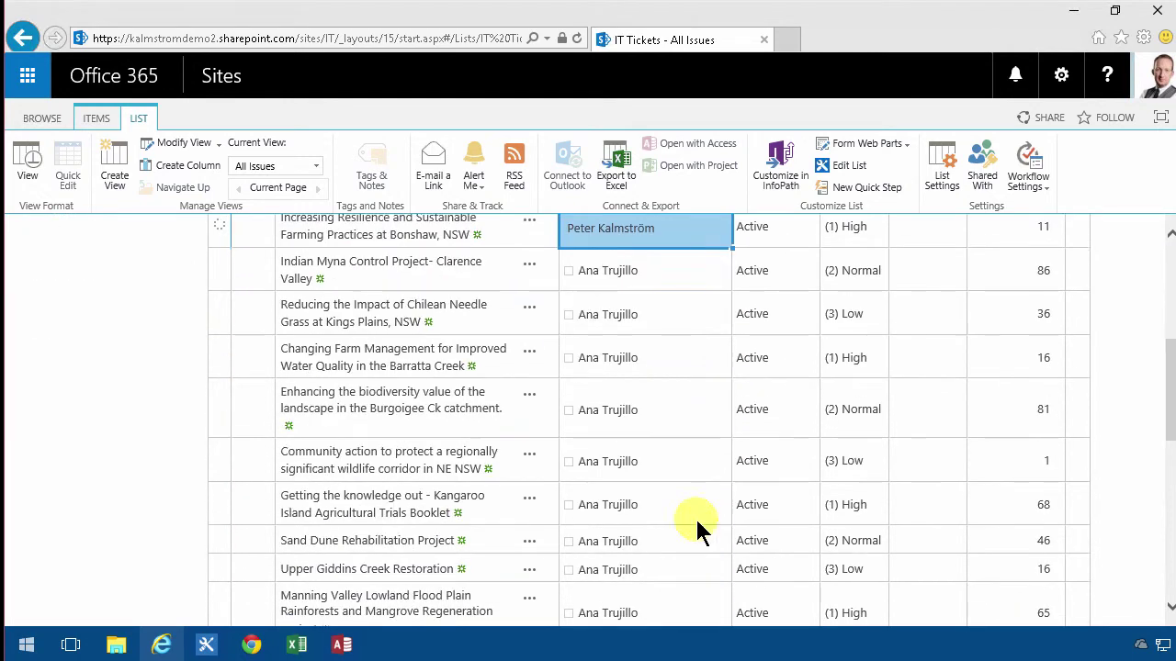
drag(730, 246, 708, 551)
scroll(708, 520, down, 4)
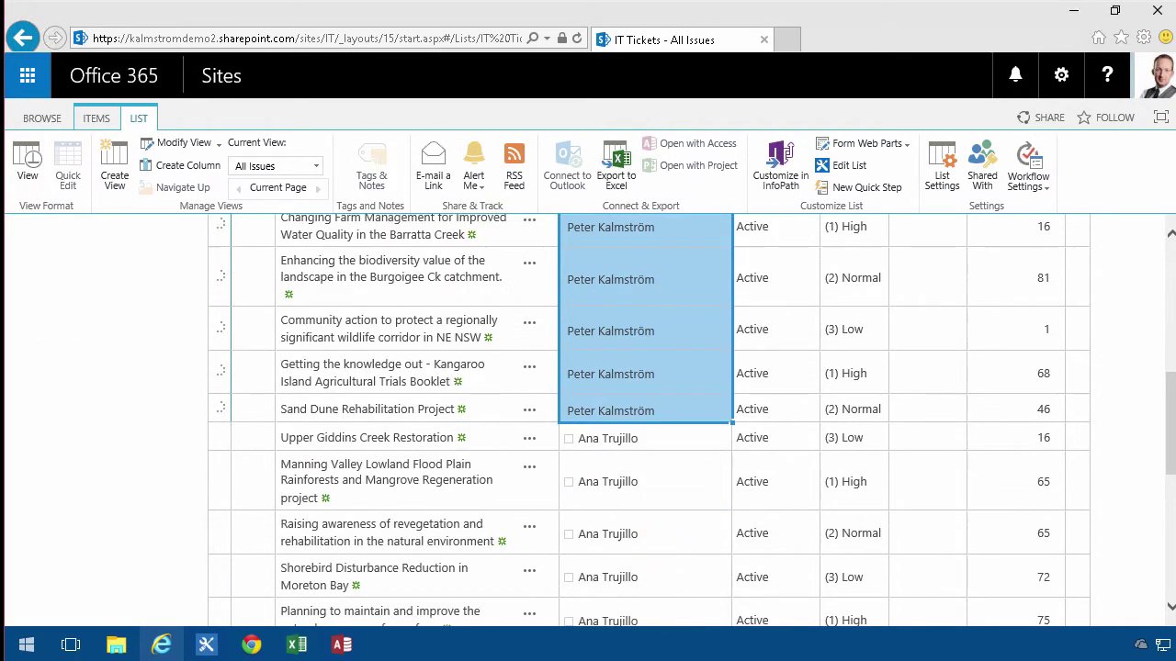
- Refresh All from the PivotChart so assignee hours update to 749, 1,486 and 2,156
click(296, 646)
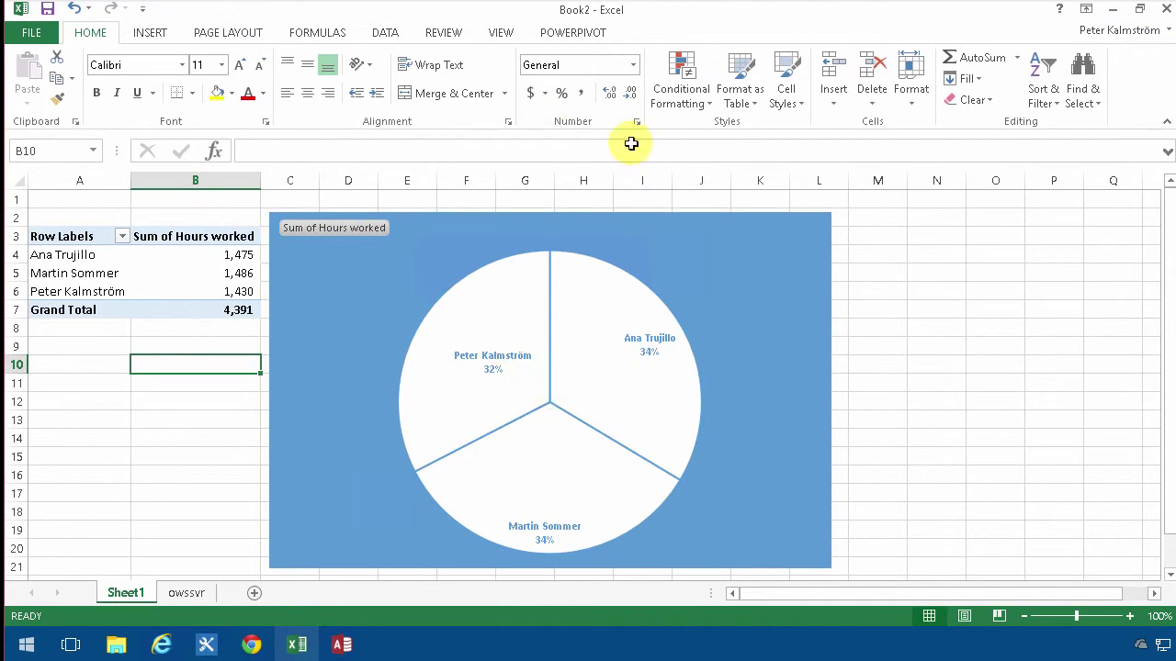
click(407, 232)
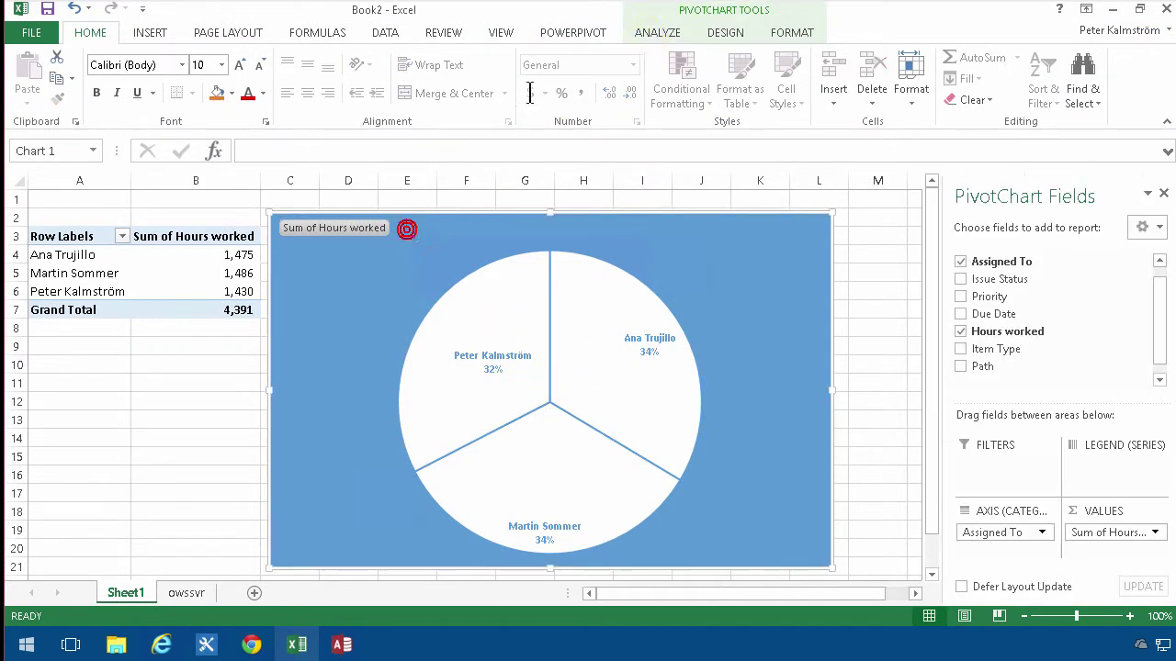
click(643, 33)
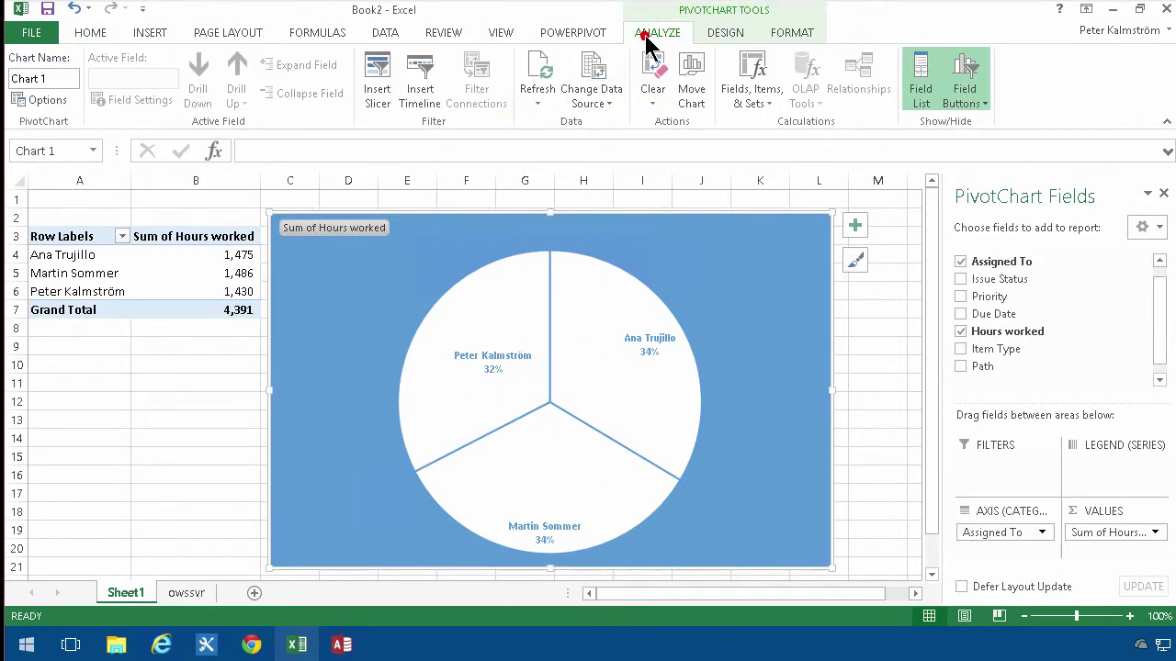
click(537, 97)
click(572, 147)
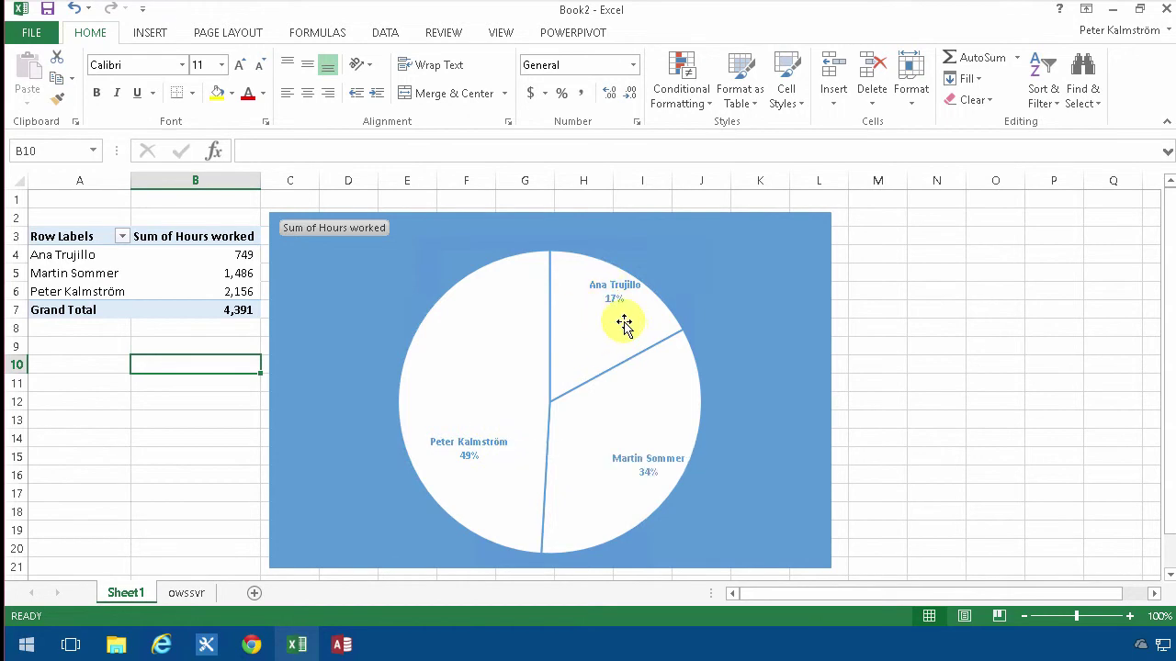
mouse_move(624, 323)
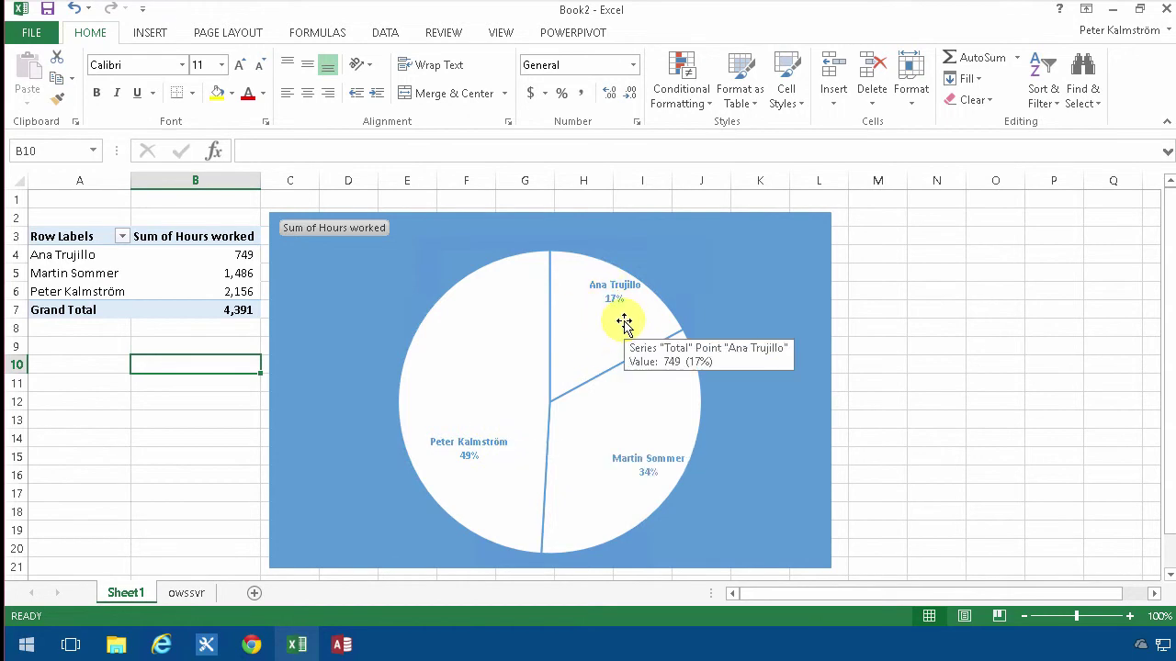
click(160, 268)
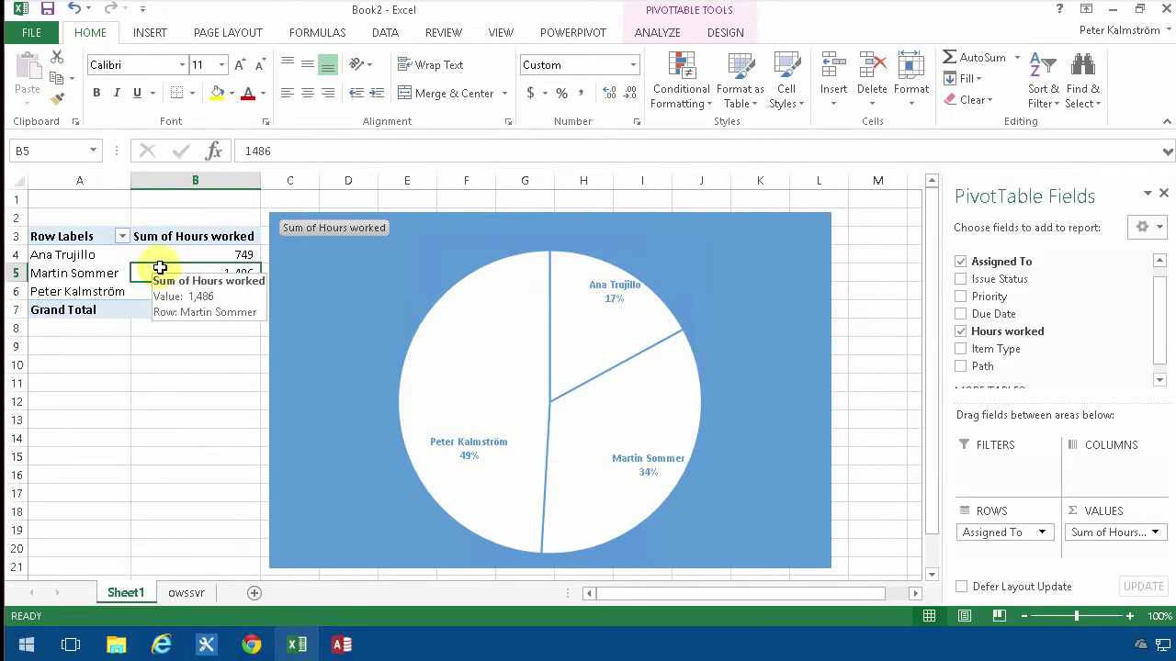